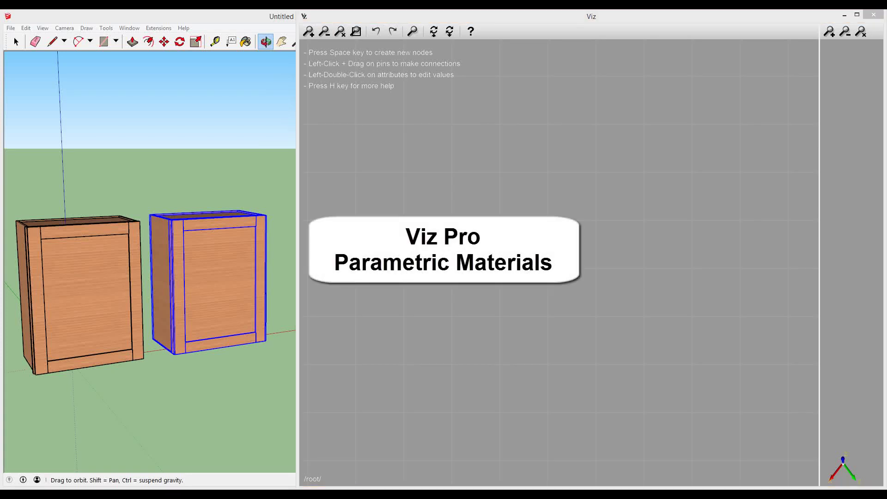
Step: Add a Material Source node, MatS-1, left of the canvas centre
key("space")
type("mat")
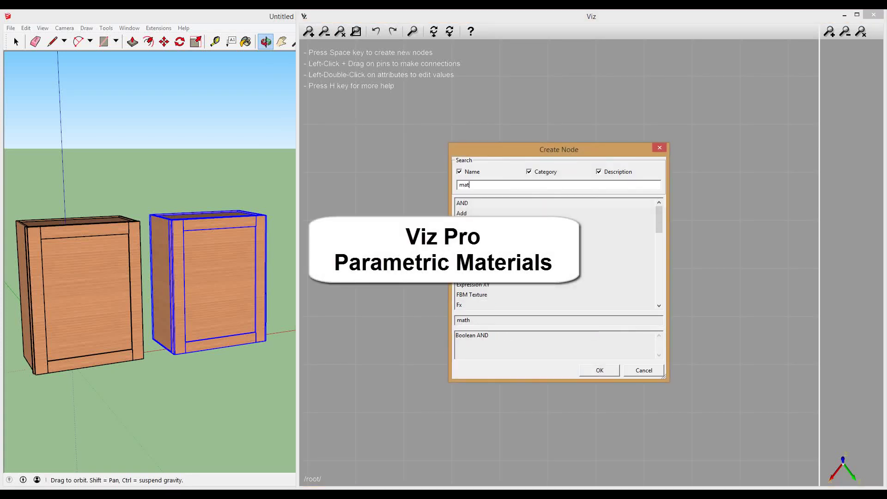
type("erial s")
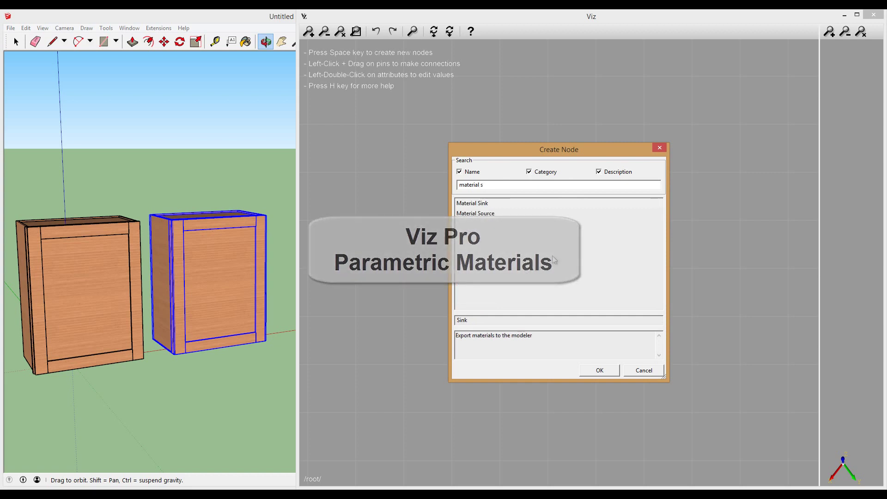
left_click(483, 215)
double_click(484, 219)
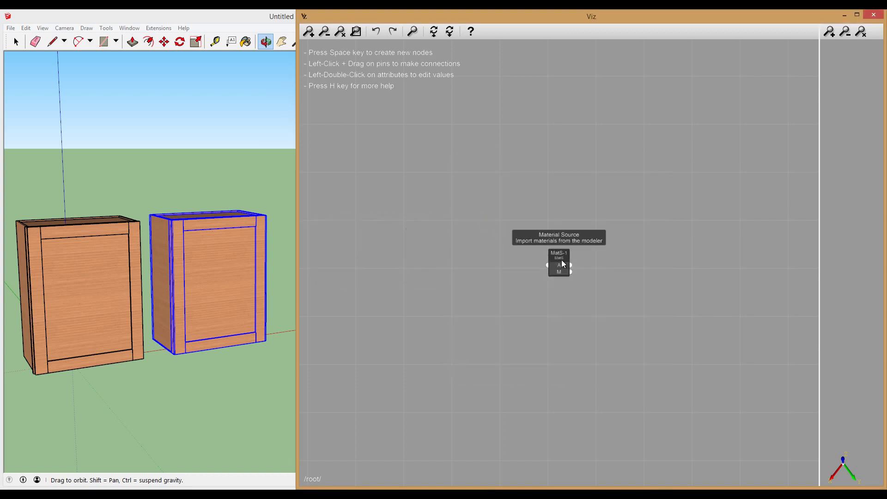
left_click_drag(553, 253, 388, 247)
scroll(388, 247, "up", 2)
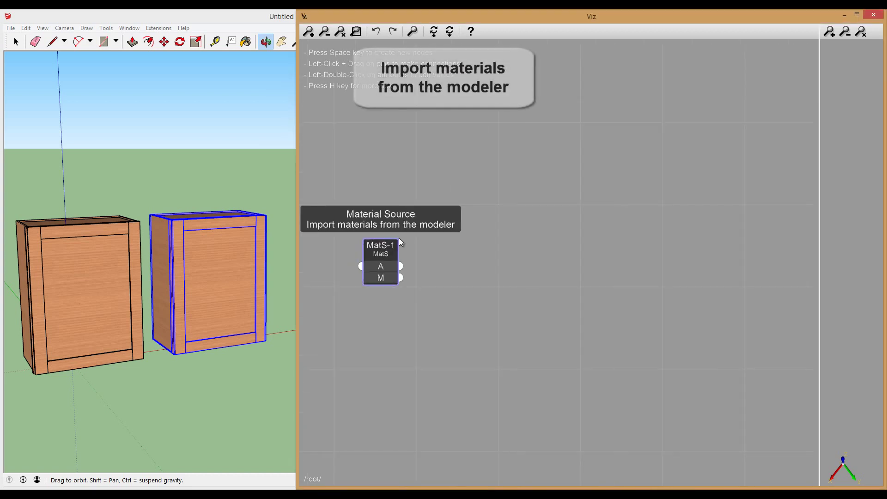
Step: Import the left cabinet's wood material from SketchUp into MatS-1
left_click(214, 34)
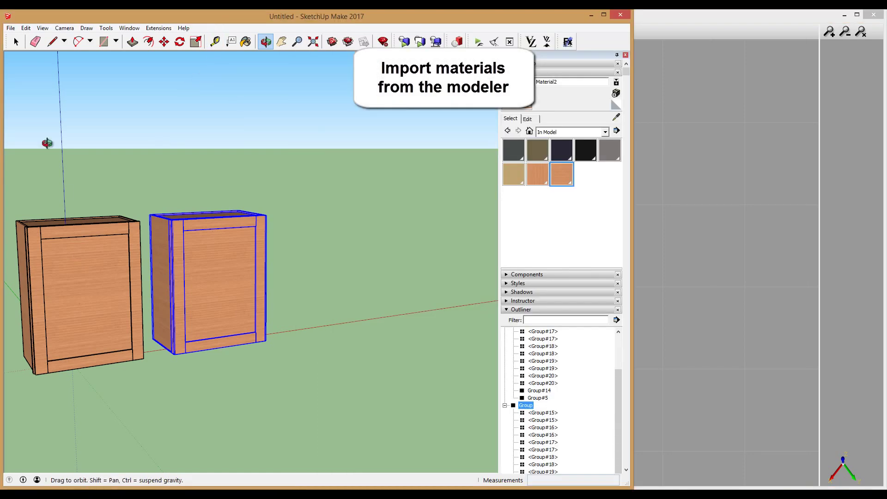
left_click(16, 42)
left_click(96, 290)
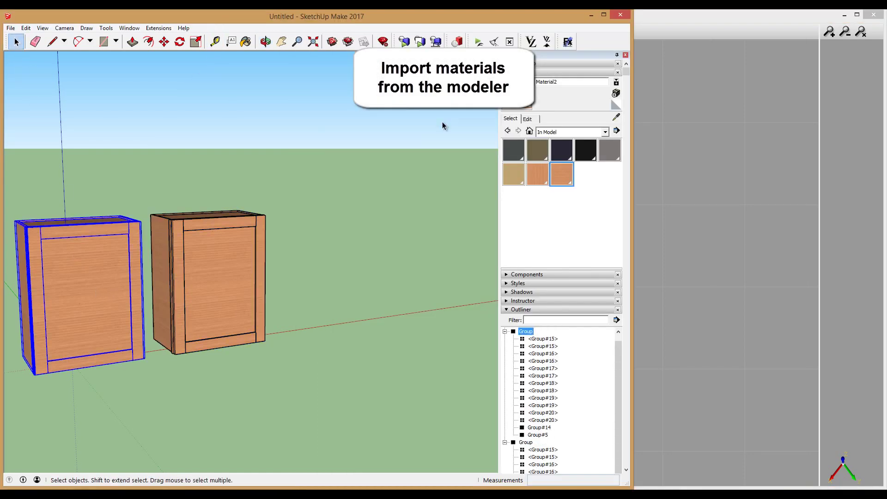
left_click(546, 42)
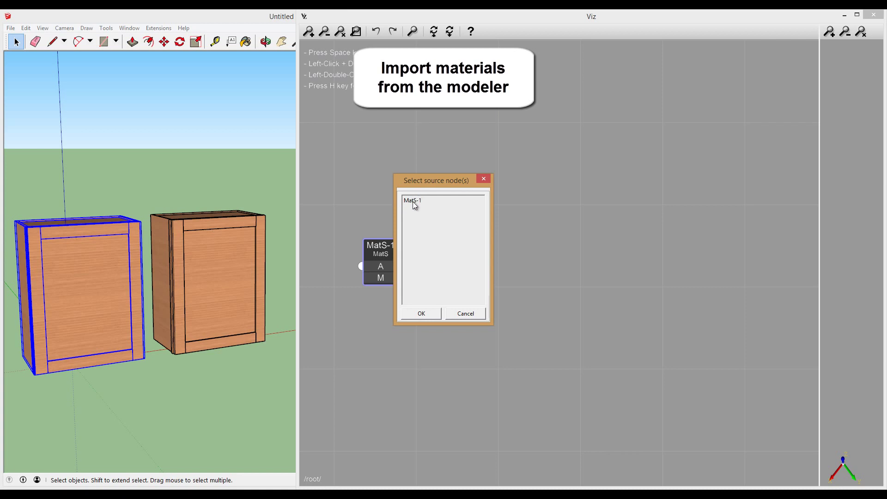
left_click(413, 201)
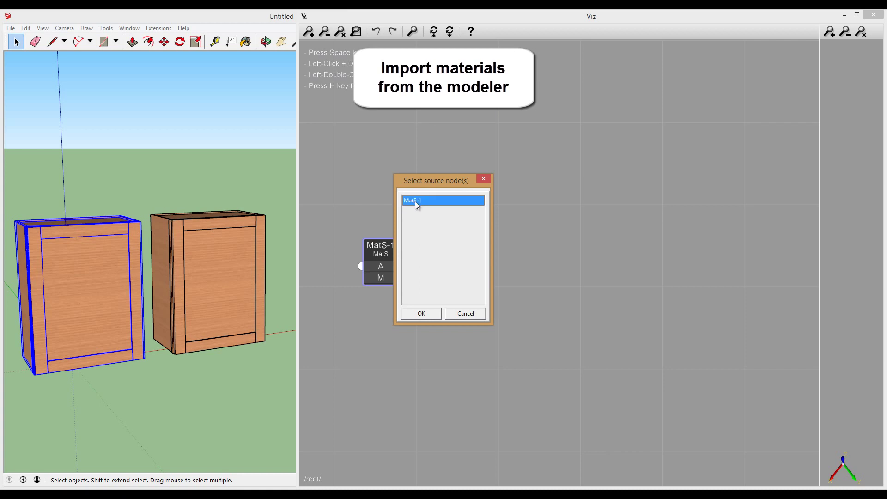
left_click(434, 313)
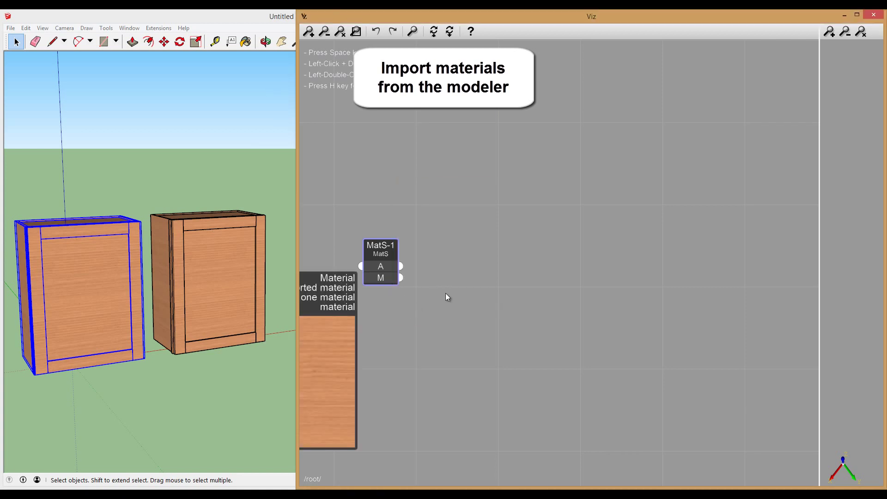
Step: Add Preview node Prev-1 beside MatS-1 and wire MatS-1's M output into it
key("space")
type("previ")
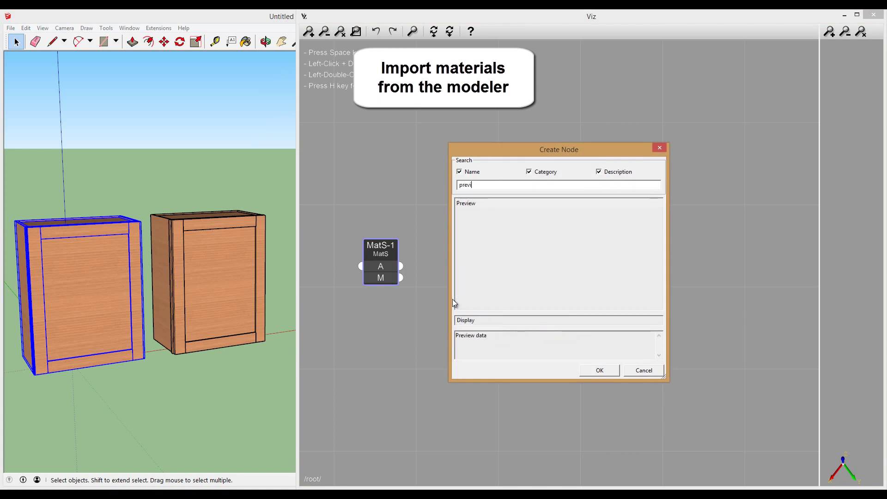
double_click(475, 206)
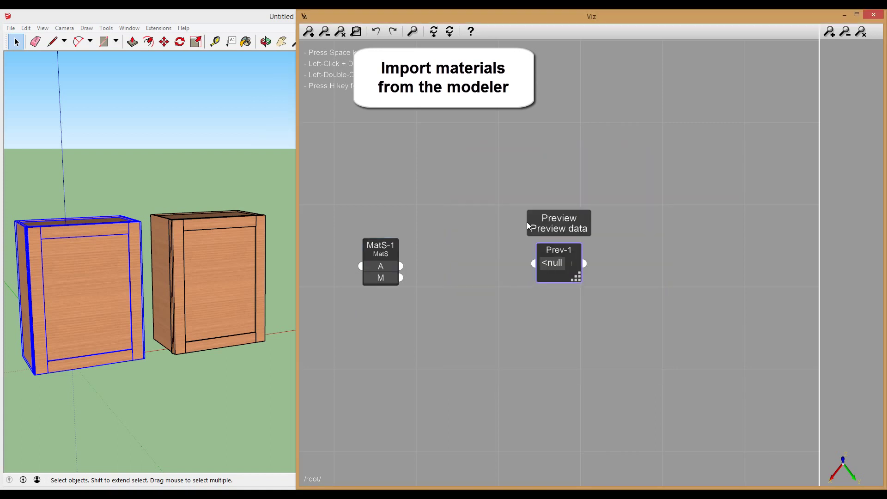
left_click_drag(552, 251, 468, 148)
mouse_move(401, 278)
left_mouse_down()
mouse_move(451, 161)
mouse_move(574, 287)
left_mouse_up()
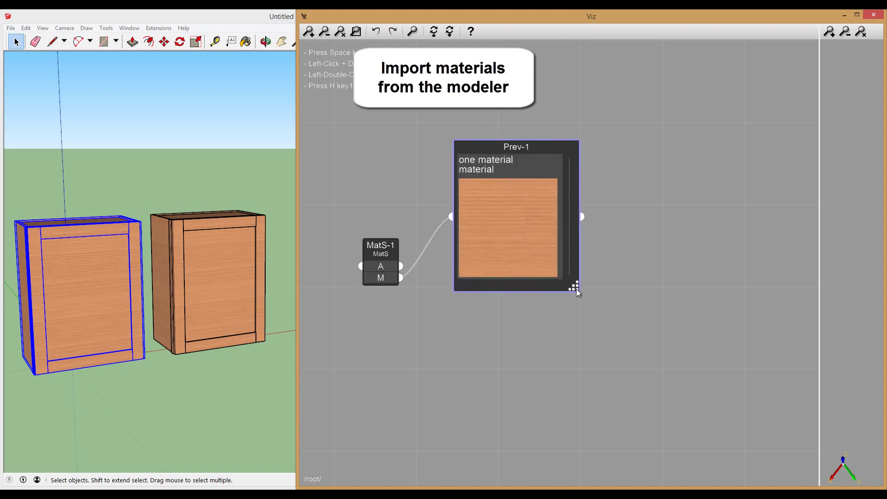
left_click_drag(521, 147, 486, 122)
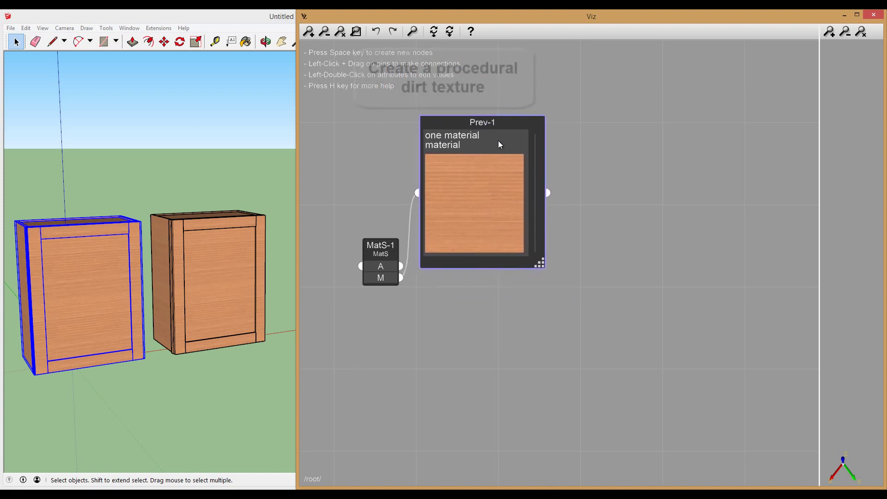
Step: Add FBM Texture node FBMTx-1 and position it under MatS-1
key("space")
type("f")
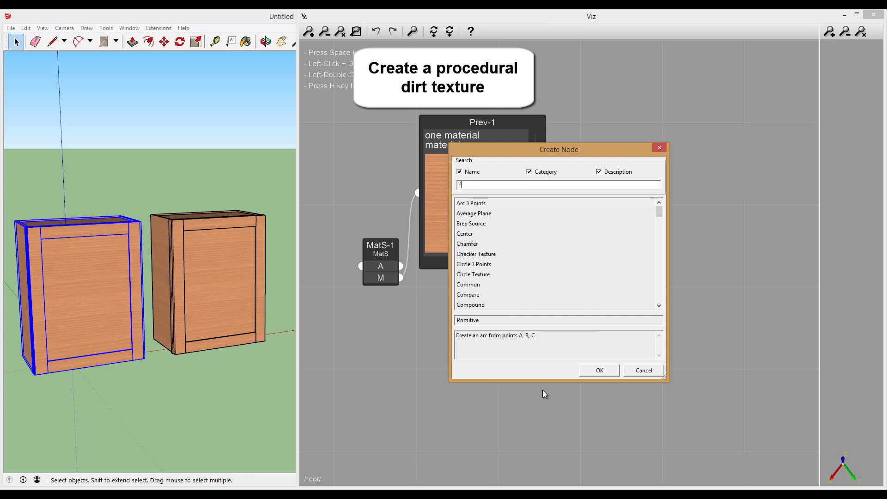
type("bm")
double_click(476, 203)
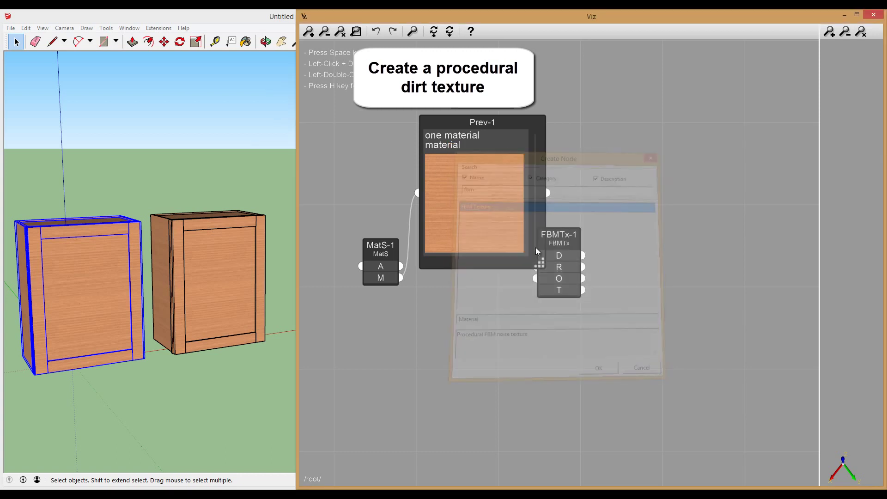
mouse_move(575, 242)
left_mouse_down()
mouse_move(457, 319)
mouse_move(434, 323)
left_mouse_up()
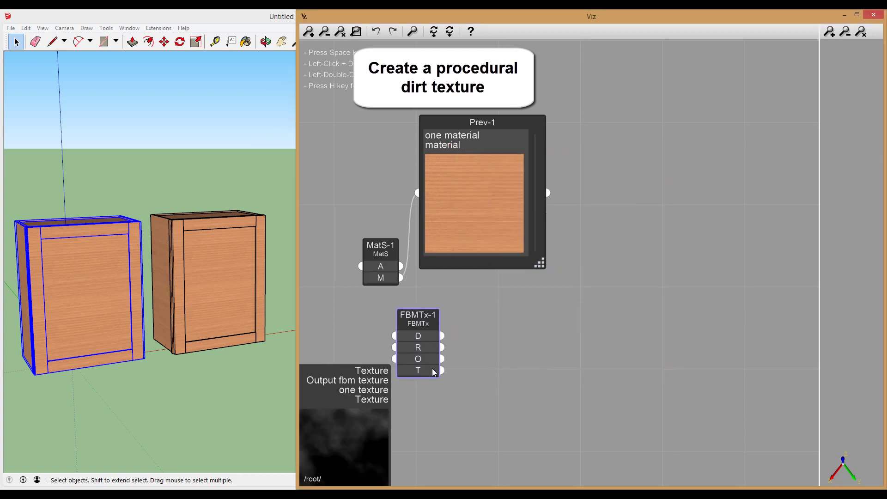
scroll(434, 367, "down", 2)
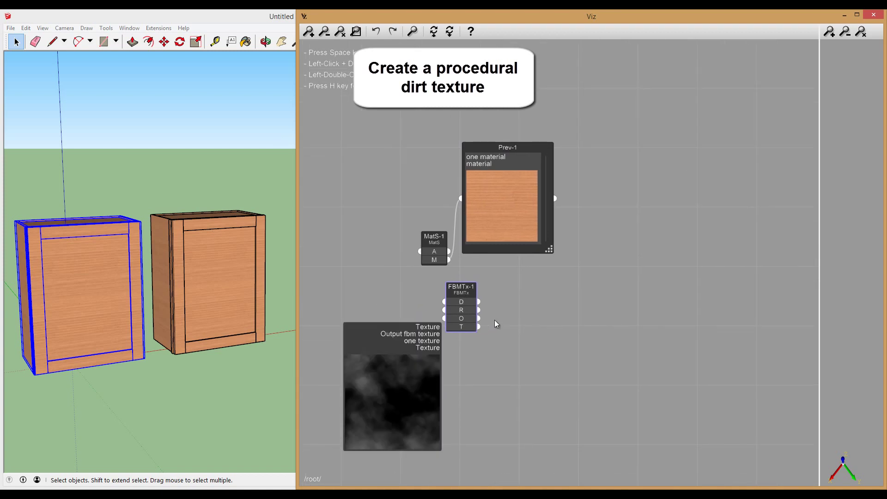
left_click_drag(456, 290, 425, 294)
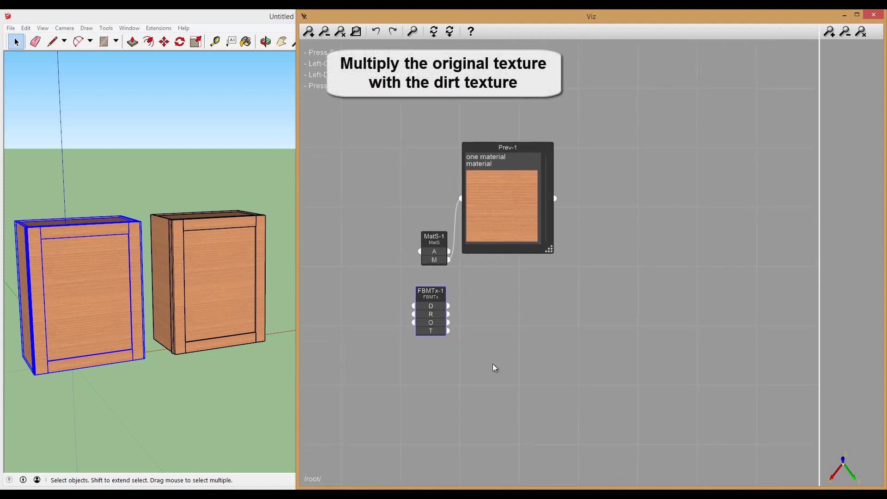
Step: Add Multiply Texture node MulTx-1 with MatS-1 M into Ta and FBMTx-1 T into Tb
key("space")
type("multi")
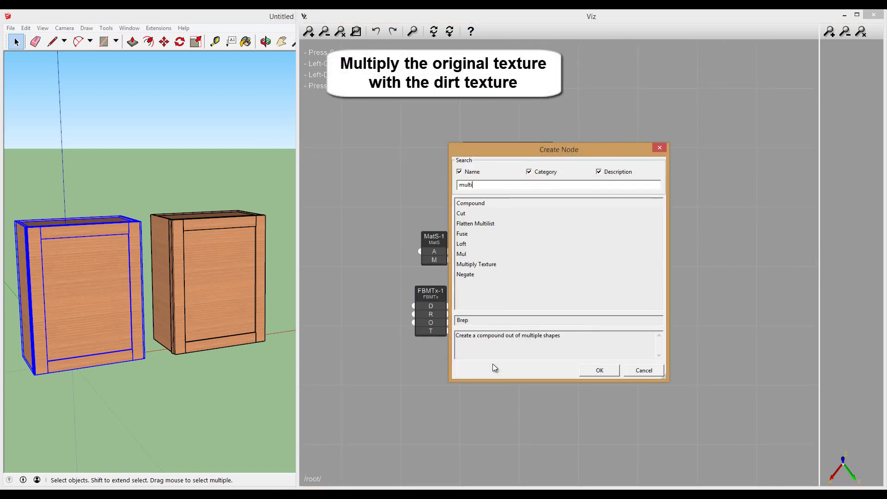
type("pl")
left_click(483, 257)
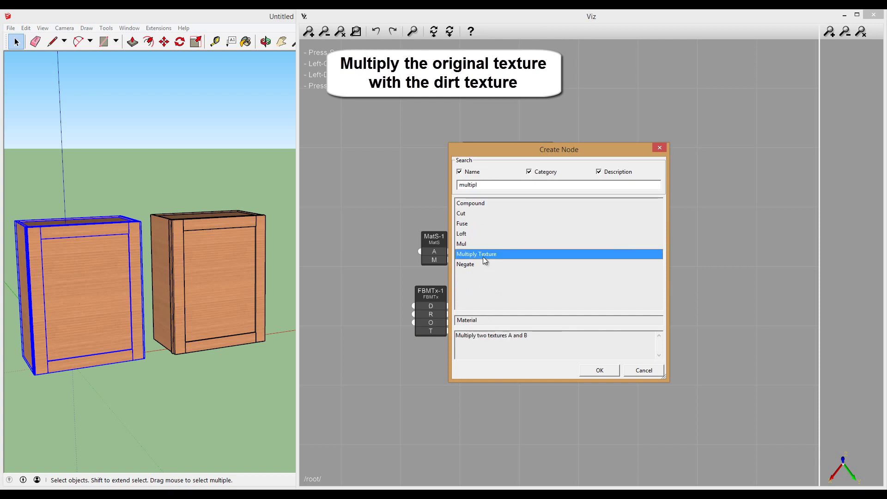
double_click(483, 257)
mouse_move(566, 259)
left_mouse_down()
mouse_move(517, 298)
mouse_move(507, 284)
left_mouse_up()
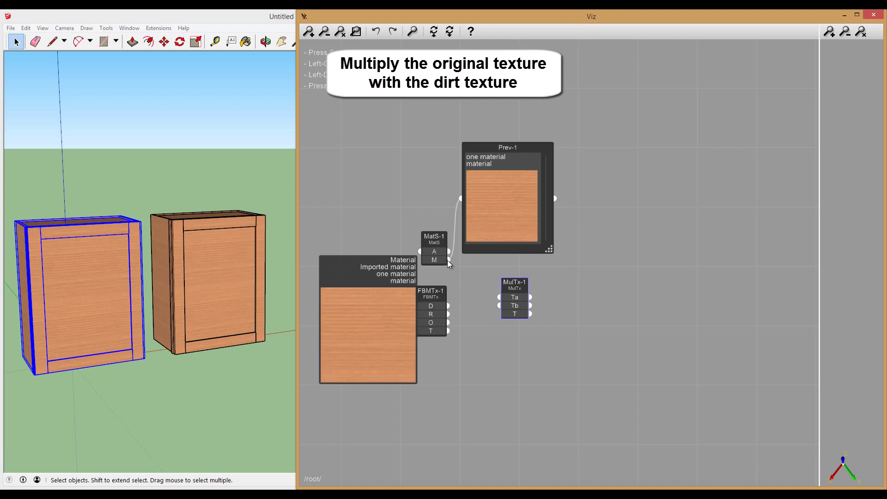
left_click_drag(449, 259, 500, 296)
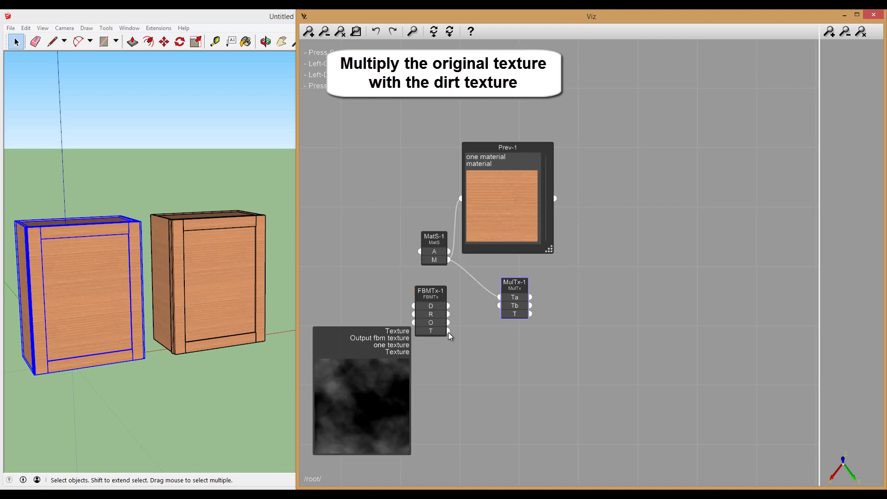
left_click_drag(448, 331, 498, 306)
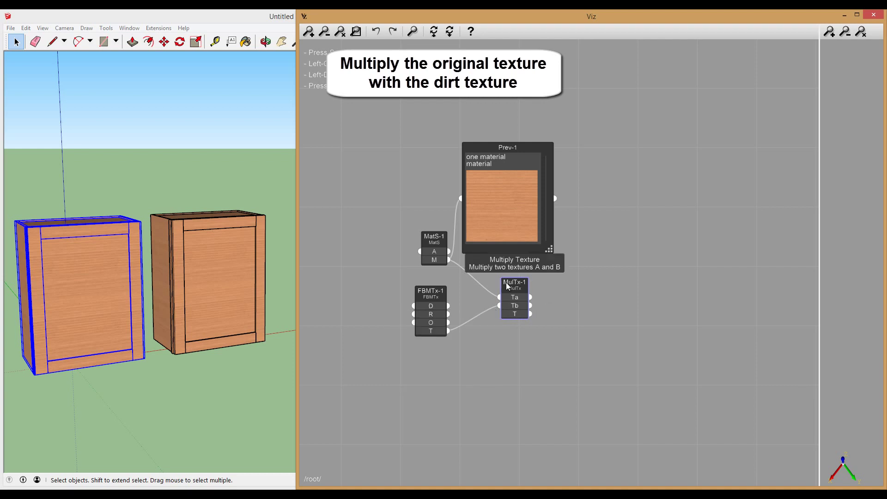
left_click_drag(508, 283, 481, 287)
Step: Add Preview node Prev-2 wired from MulTx-1's T output
key("space")
type("pr")
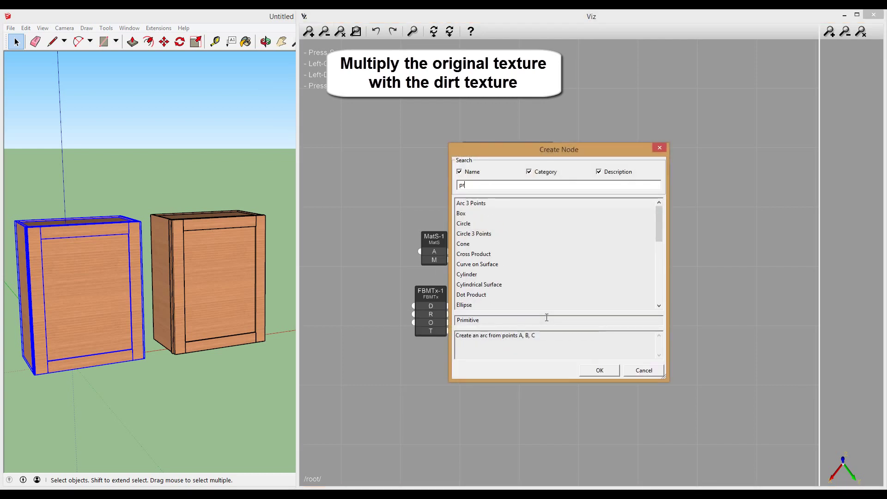
type("eview")
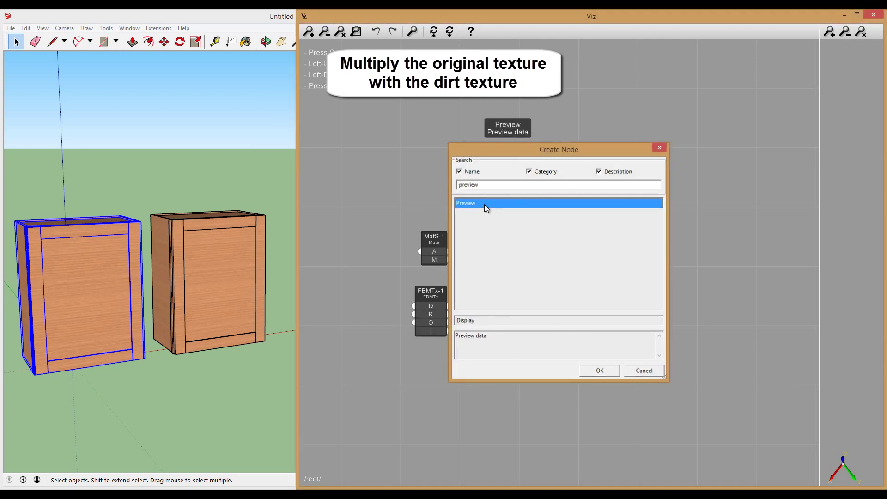
double_click(484, 204)
left_click_drag(559, 259, 550, 304)
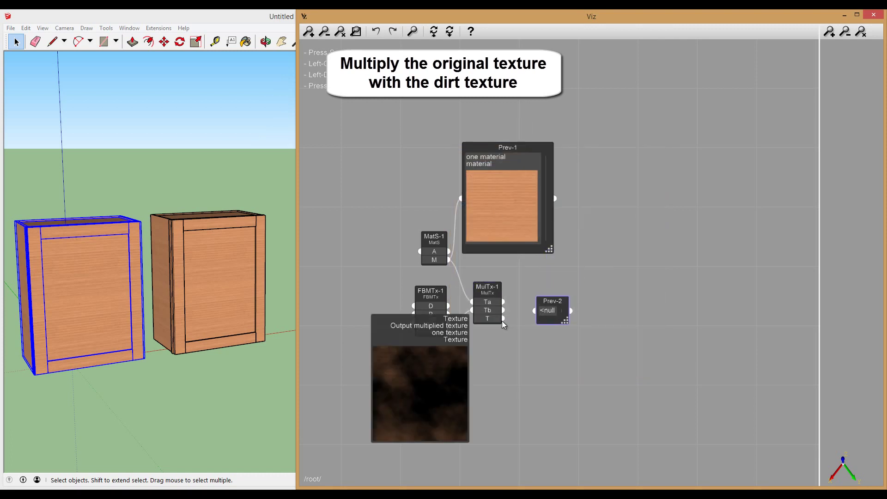
mouse_move(503, 318)
left_mouse_down()
mouse_move(535, 316)
mouse_move(620, 403)
left_mouse_up()
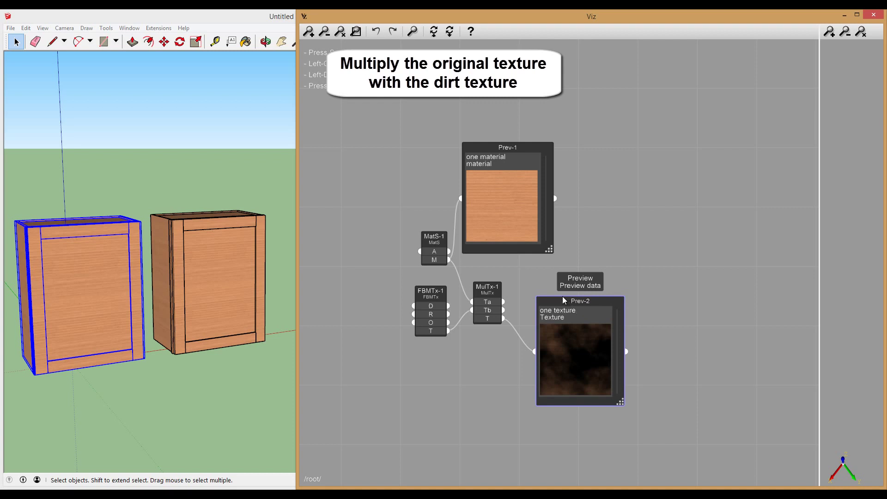
left_click_drag(562, 295, 545, 283)
Step: Add a Material Sink node, MtSnk-1, to the graph
key("space")
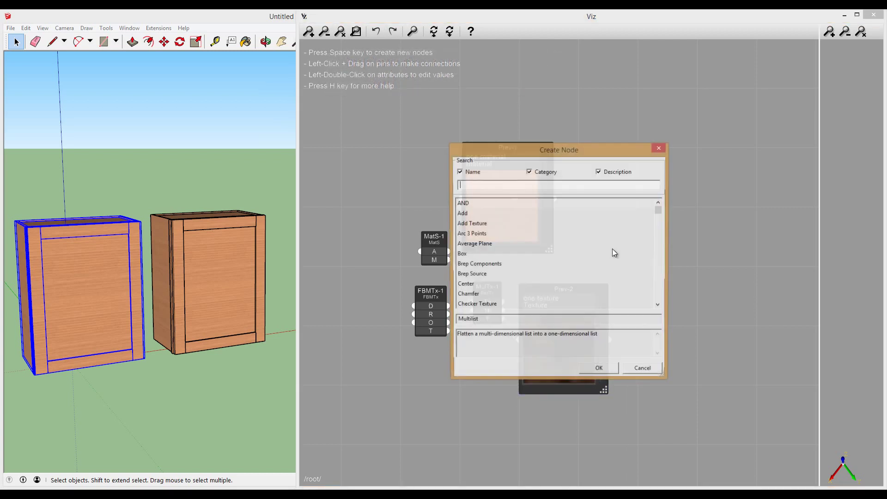
type("material s")
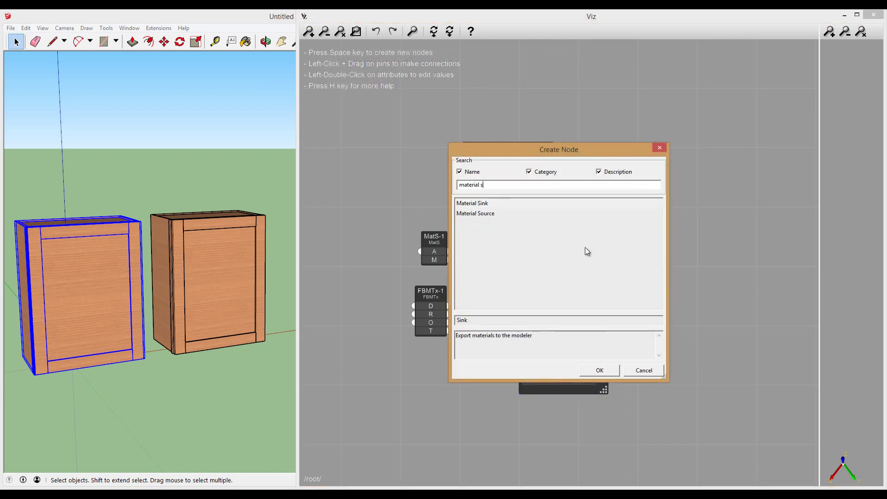
left_click(496, 204)
double_click(494, 203)
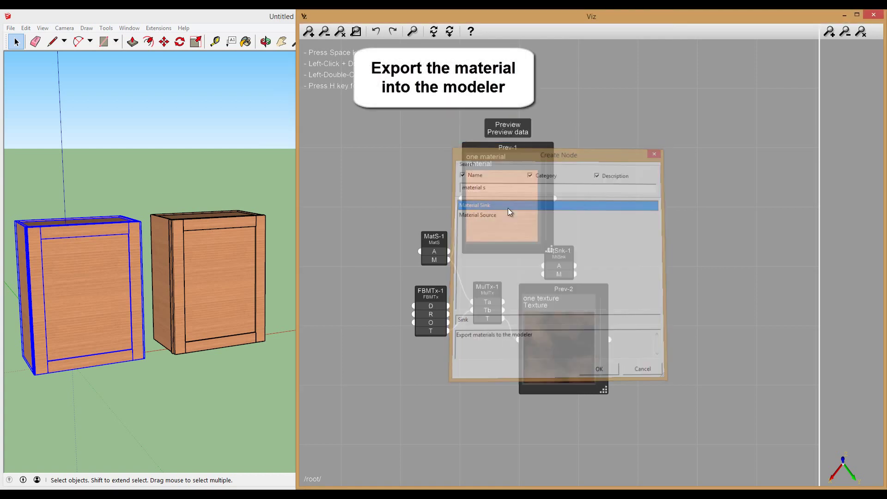
left_click(672, 323)
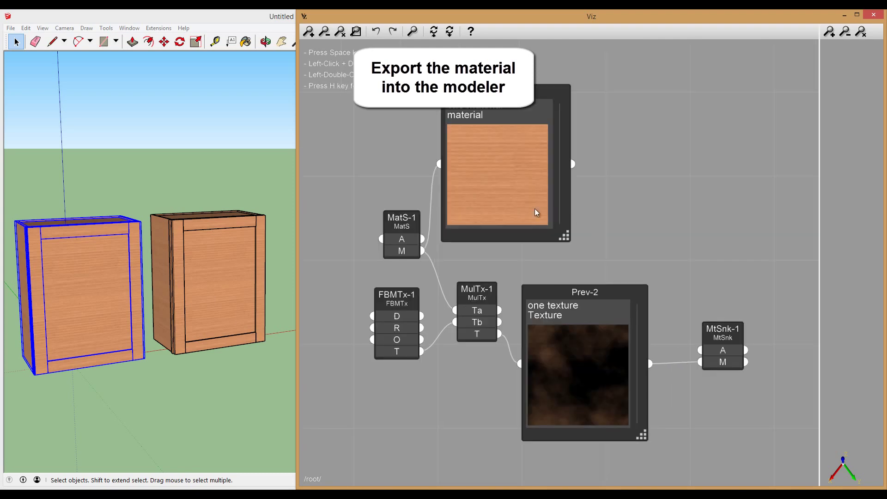
Step: Paint the right cabinet in SketchUp with the MtSnk-1 material
left_click(263, 17)
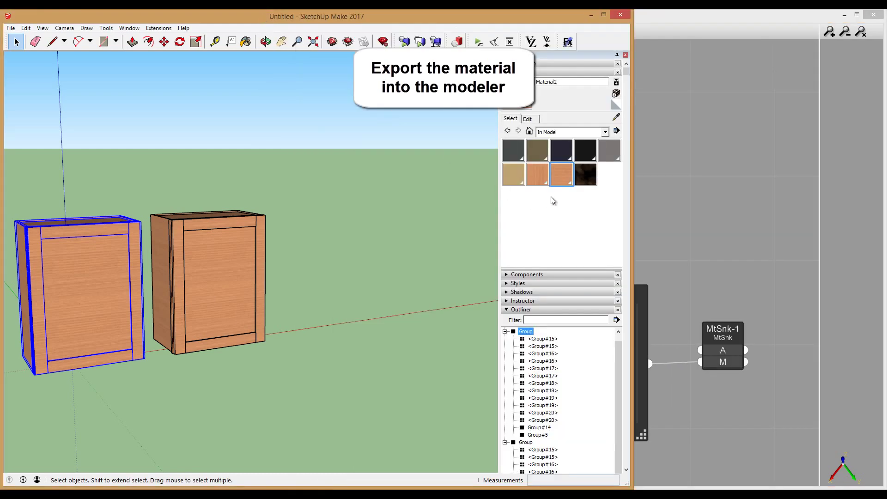
left_click(584, 183)
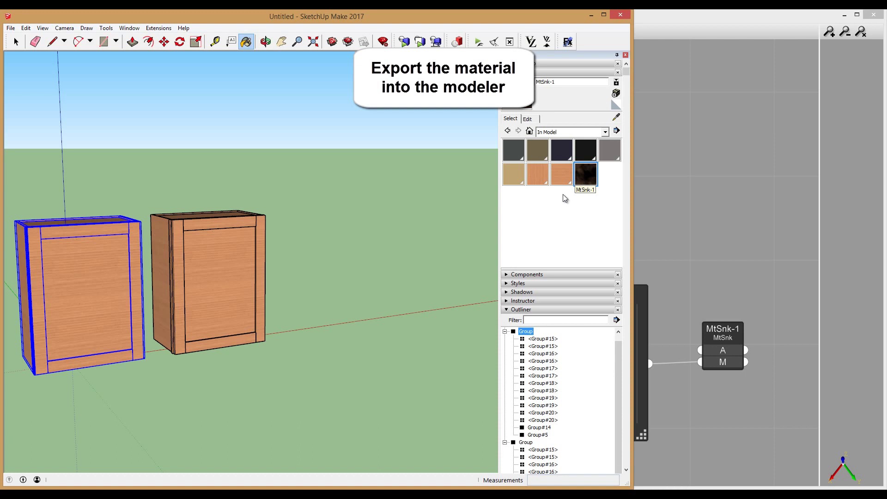
left_click(214, 255)
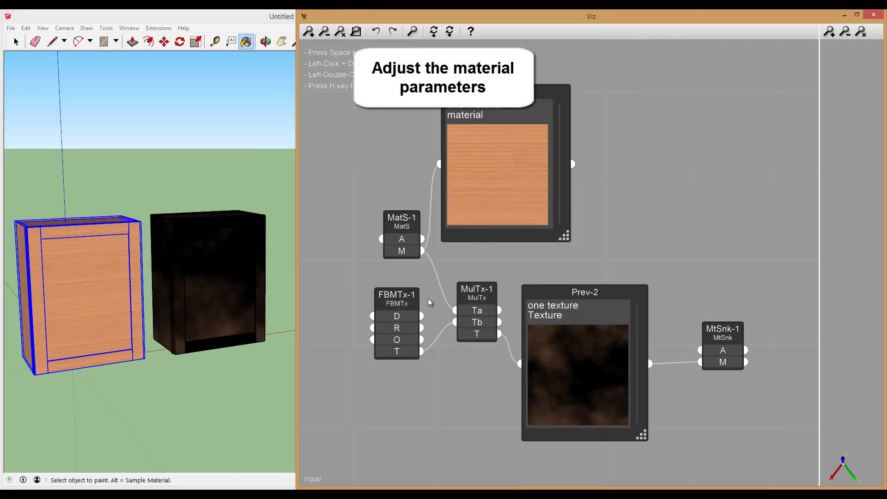
Step: Set FBMTx-1's domain start to 0.7, roughness to 0.700 and octaves to 3
double_click(404, 316)
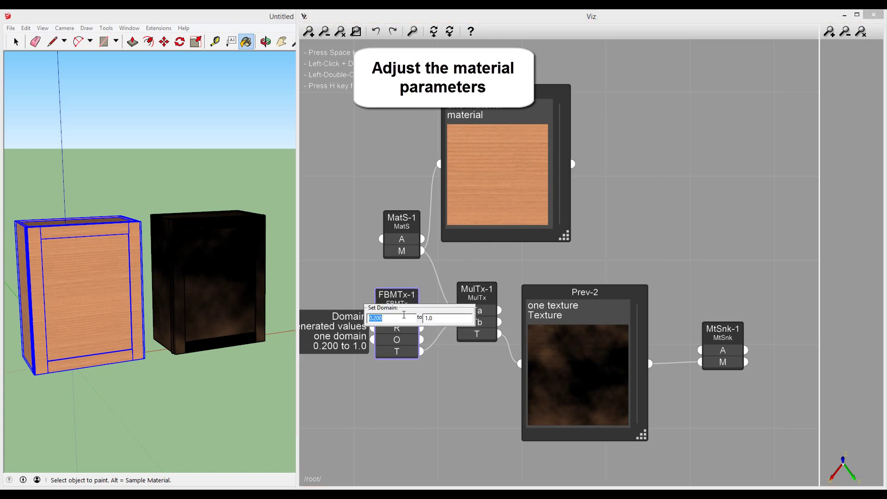
type("0.700")
key("Return")
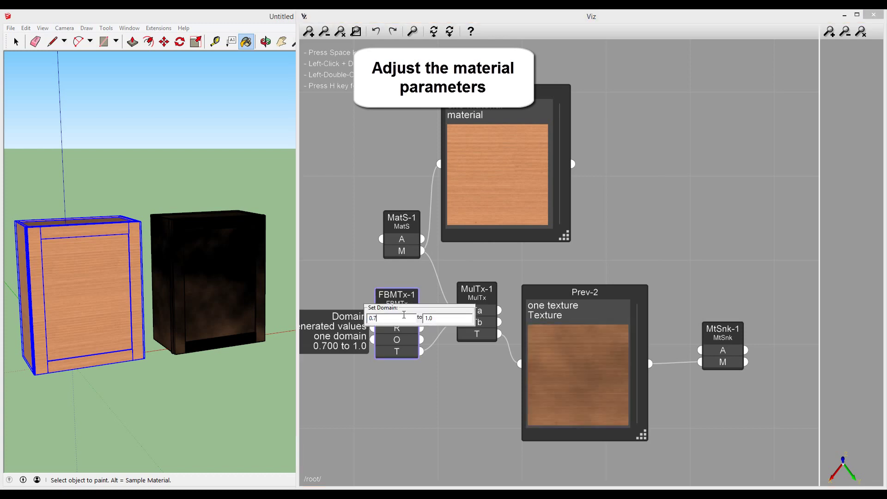
key("Escape")
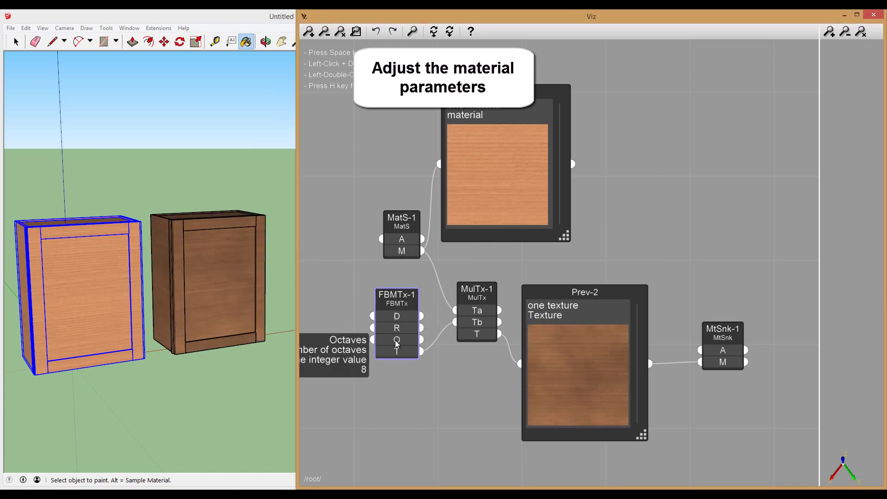
double_click(396, 329)
type("0.7")
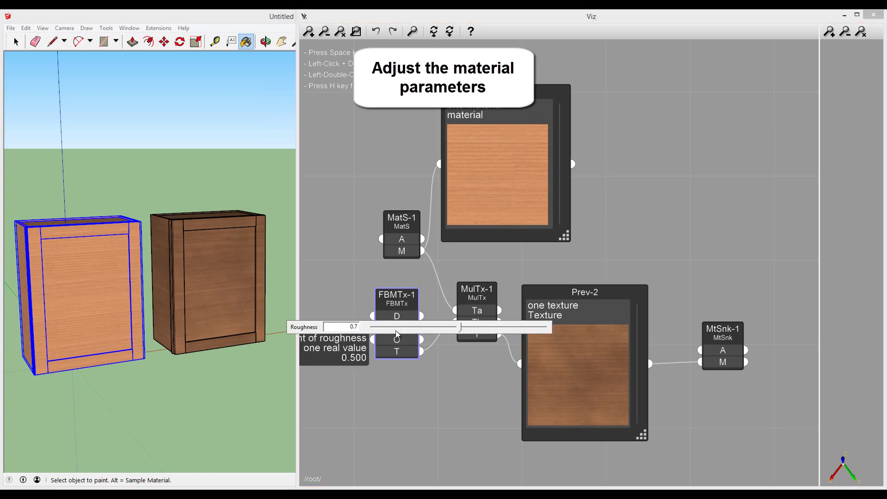
key("Return")
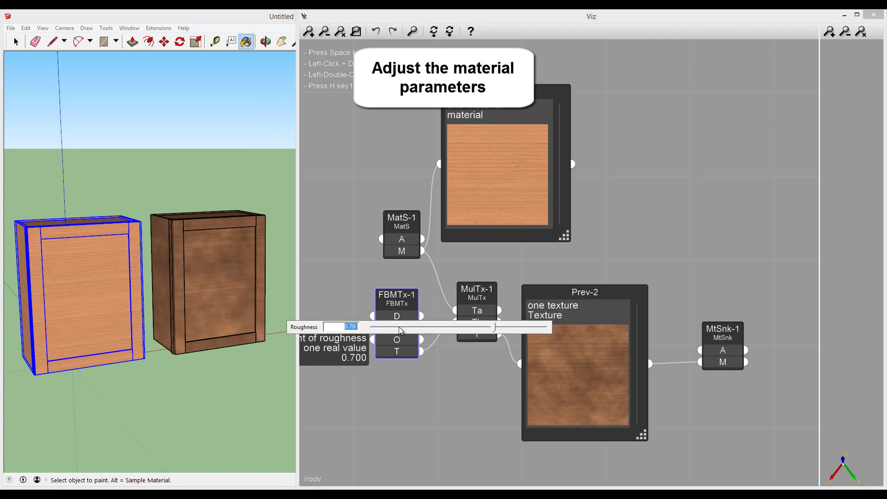
left_click(366, 284)
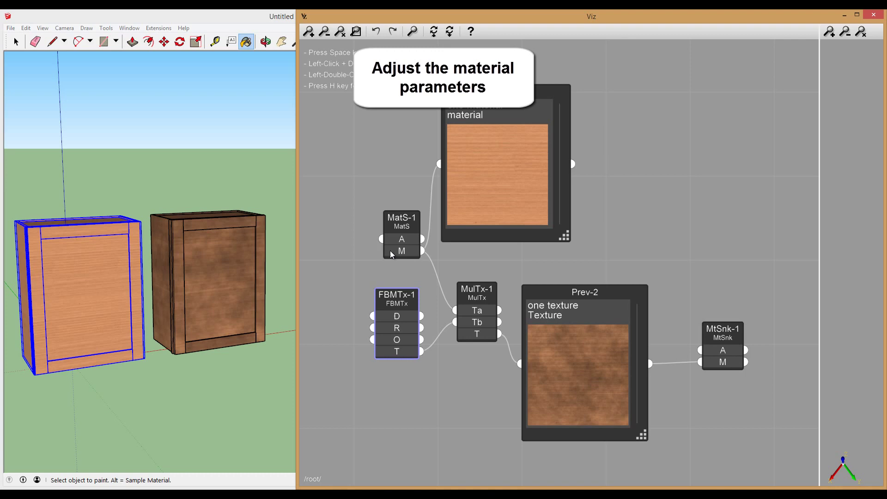
double_click(407, 342)
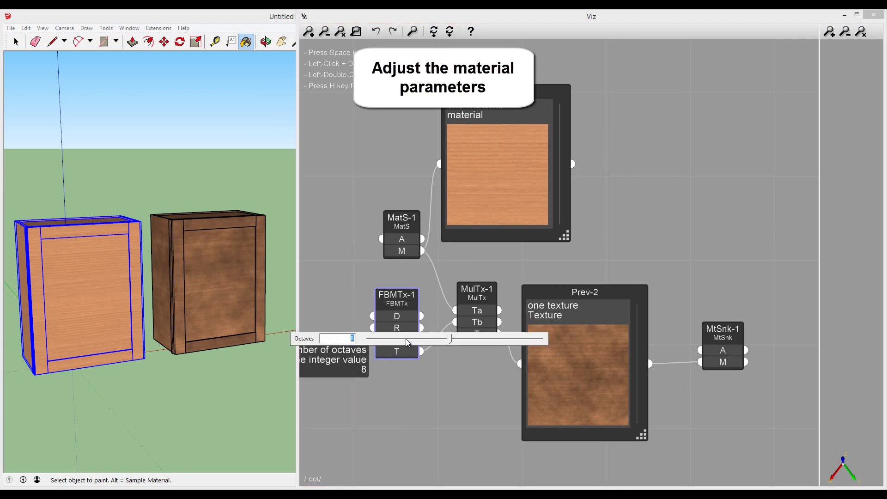
key("Return")
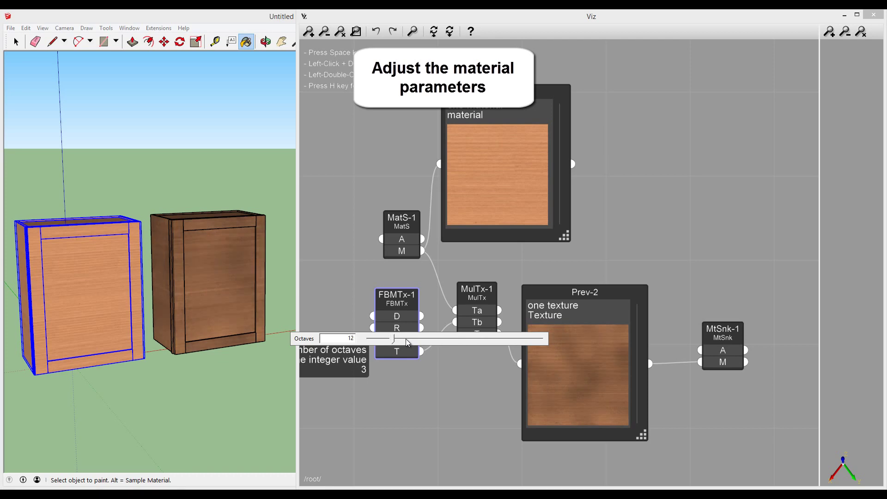
left_click(363, 277)
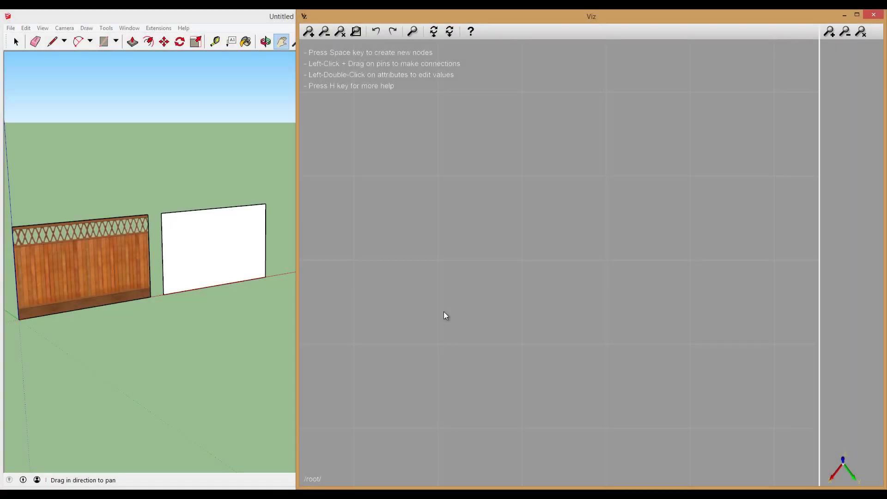
Step: Add a new Material Source node, MatS-1, to the graph
key("space")
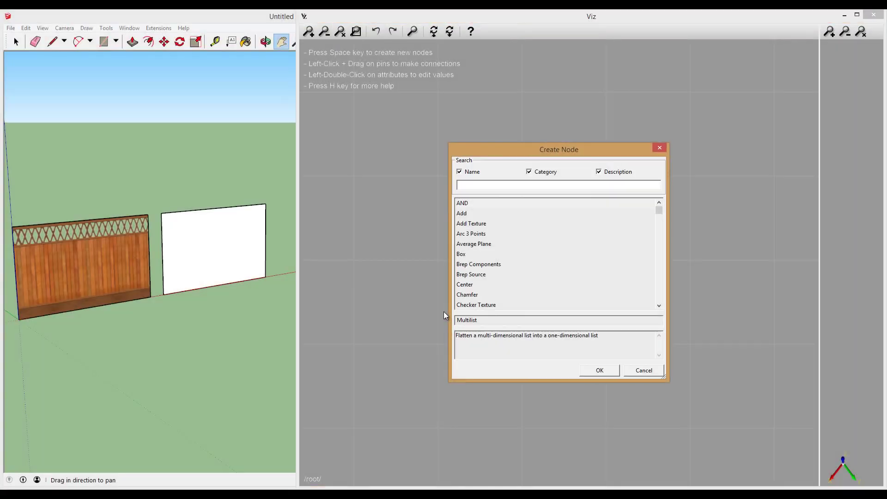
type("materisl")
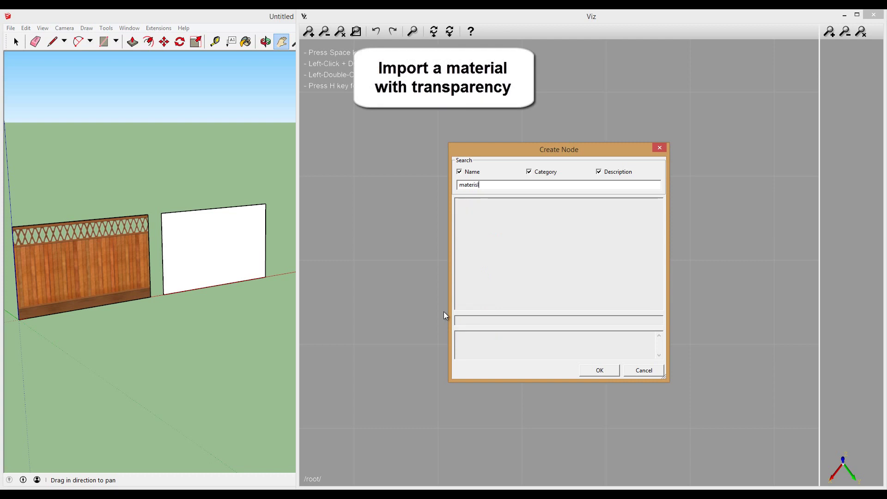
key("BackSpace")
key("BackSpace")
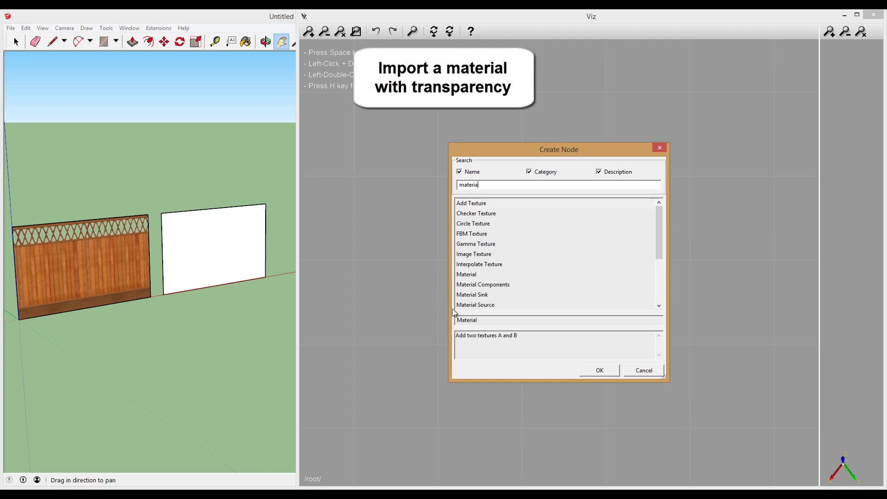
type("a")
left_click_drag(659, 249, 661, 292)
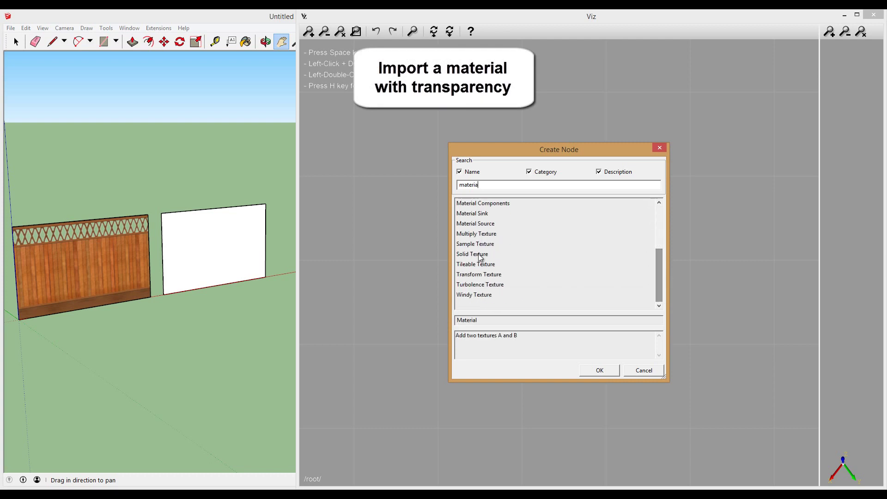
double_click(475, 226)
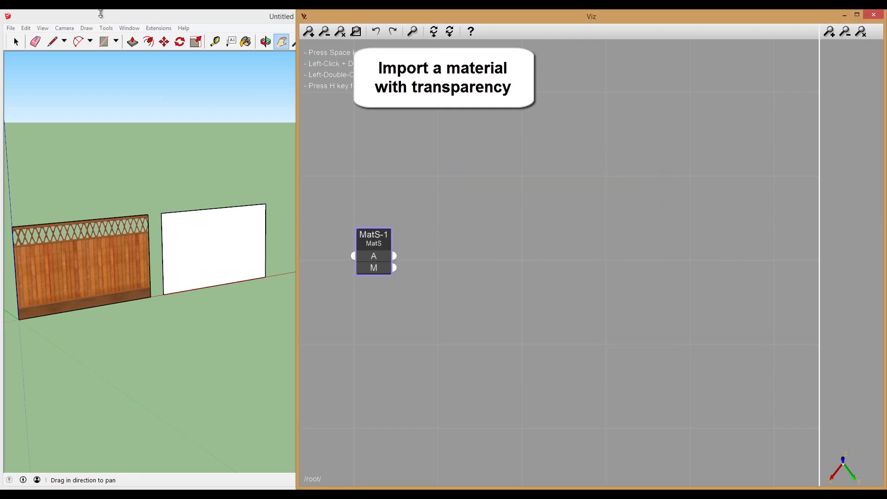
Step: Load the fence panel's material from SketchUp into MatS-1
left_click(237, 76)
left_click(16, 42)
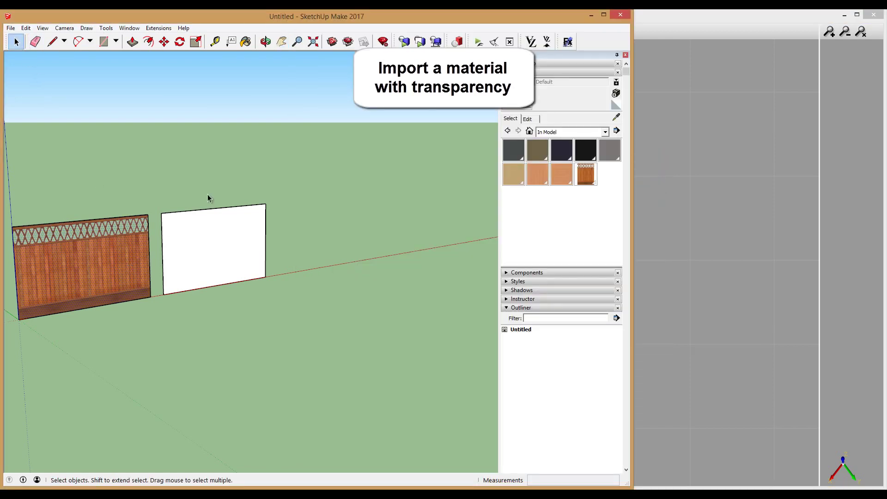
left_click(545, 43)
key("space")
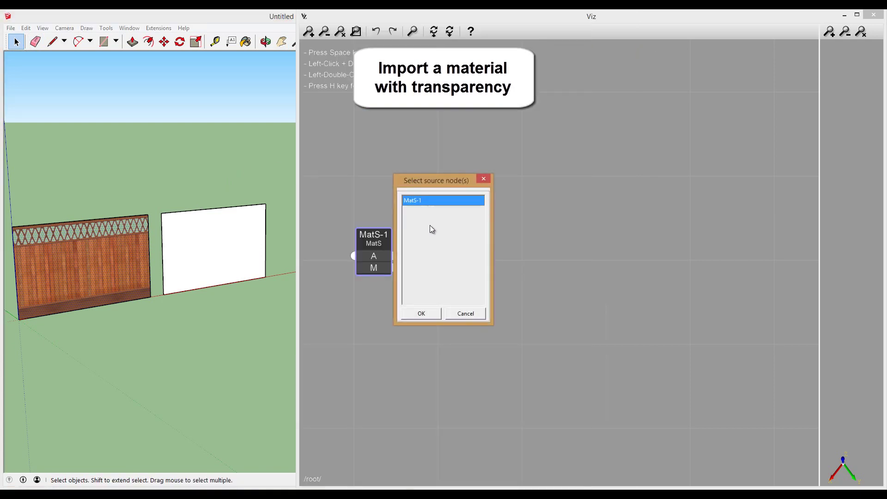
left_click(427, 315)
mouse_move(393, 267)
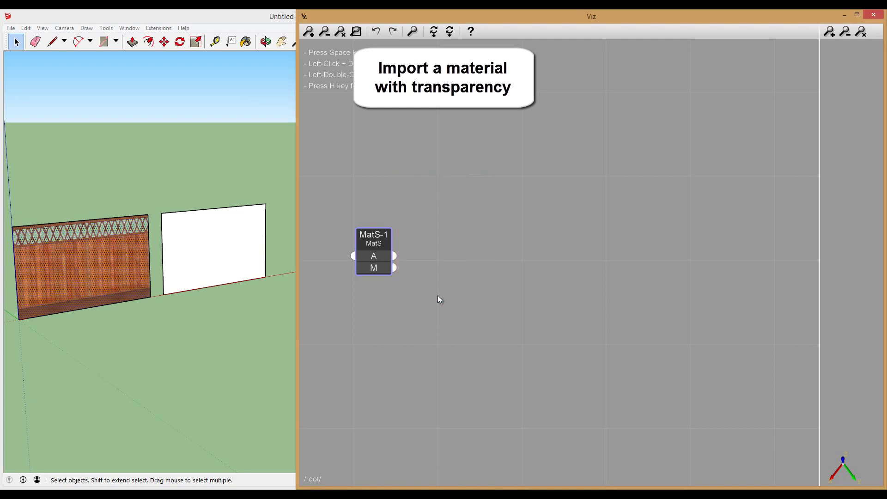
left_click_drag(390, 237, 411, 228)
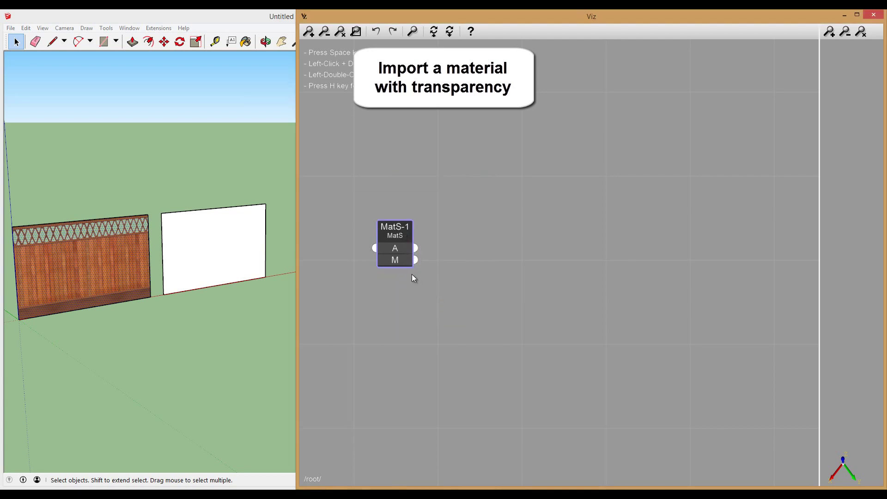
Step: Add Material Components node MatC-1 and wire MatS-1's M output into its M input
key("space")
type("me")
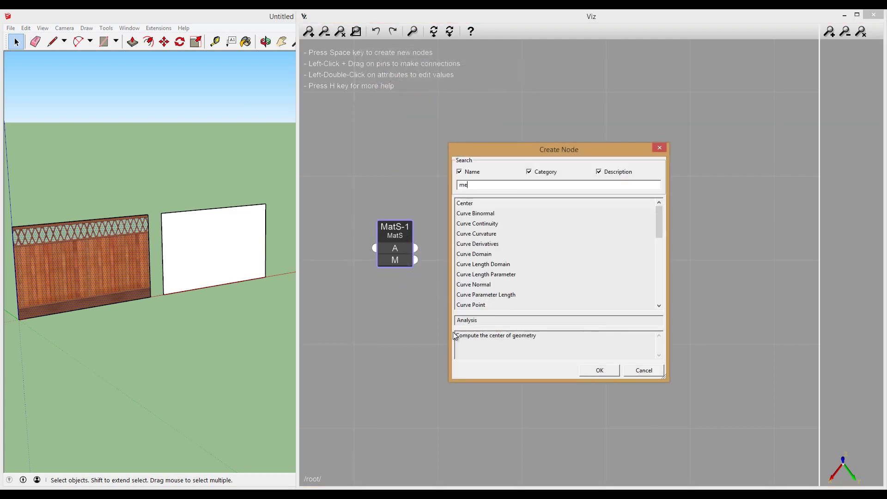
type("r")
key("BackSpace")
key("BackSpace")
type("ater")
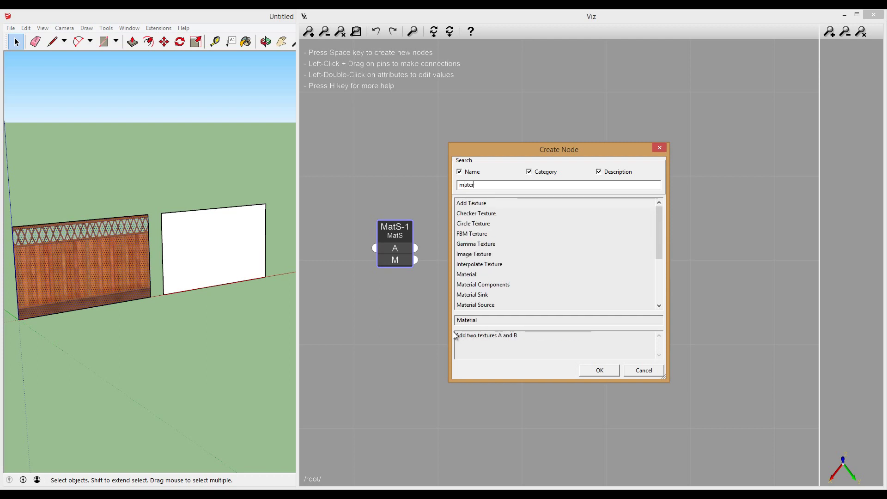
type("ial co")
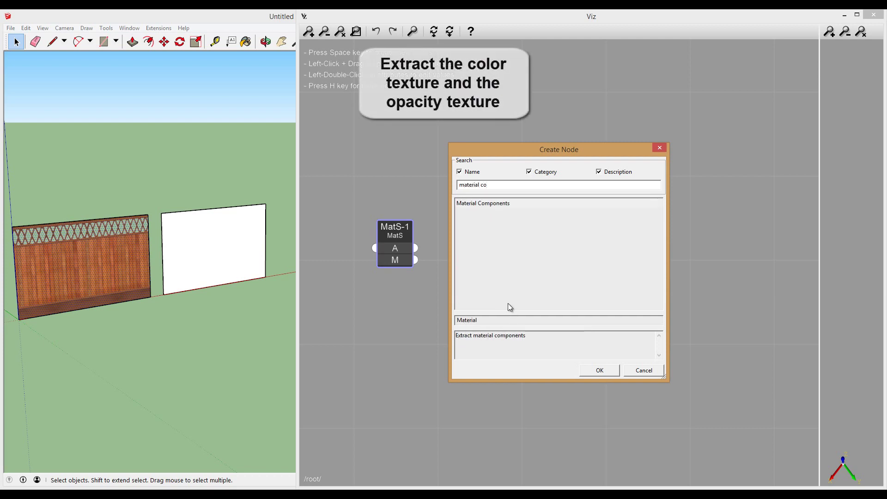
left_click(493, 206)
double_click(493, 206)
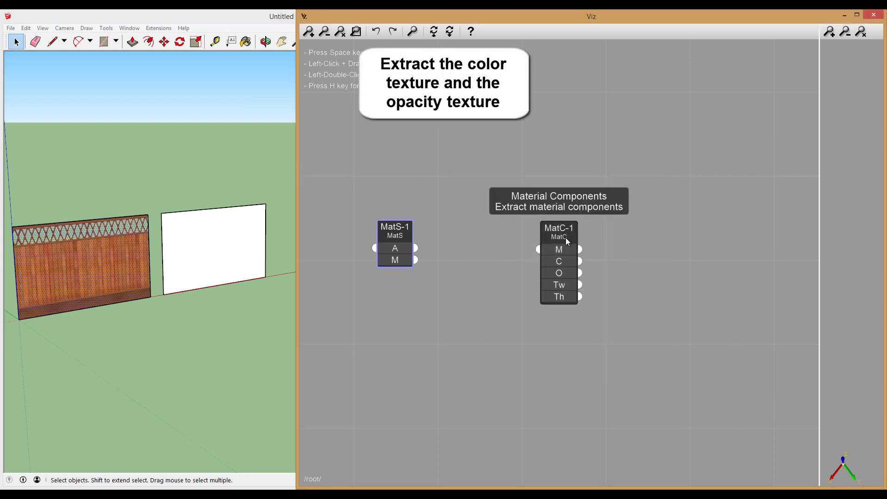
left_click_drag(508, 231, 495, 233)
mouse_move(416, 259)
left_mouse_down()
mouse_move(461, 247)
mouse_move(456, 231)
left_mouse_up()
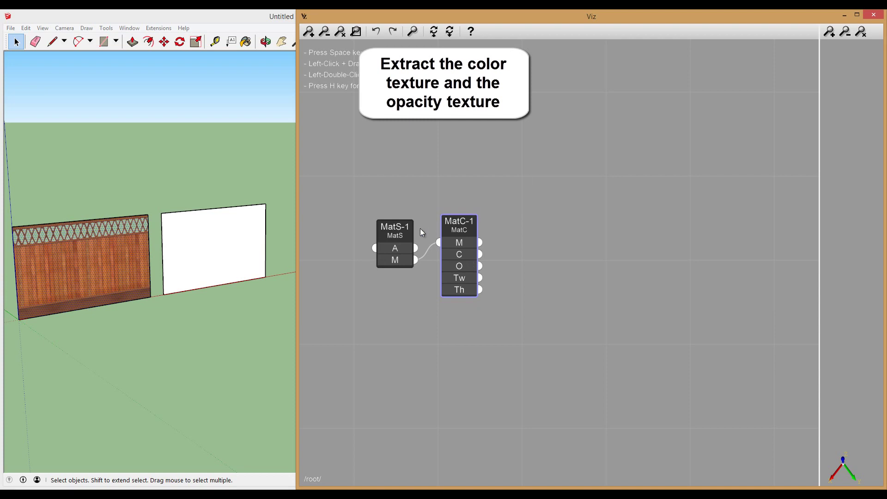
left_click_drag(395, 228, 345, 234)
left_click_drag(459, 224, 413, 217)
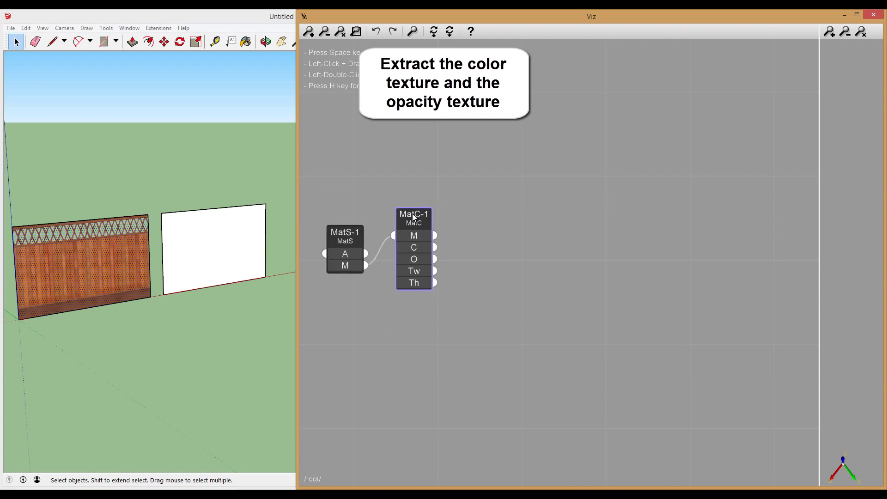
left_click(526, 260)
Step: Add an enlarged Preview node, Prev-1, showing MatC-1's colour texture
key("space")
type("pr")
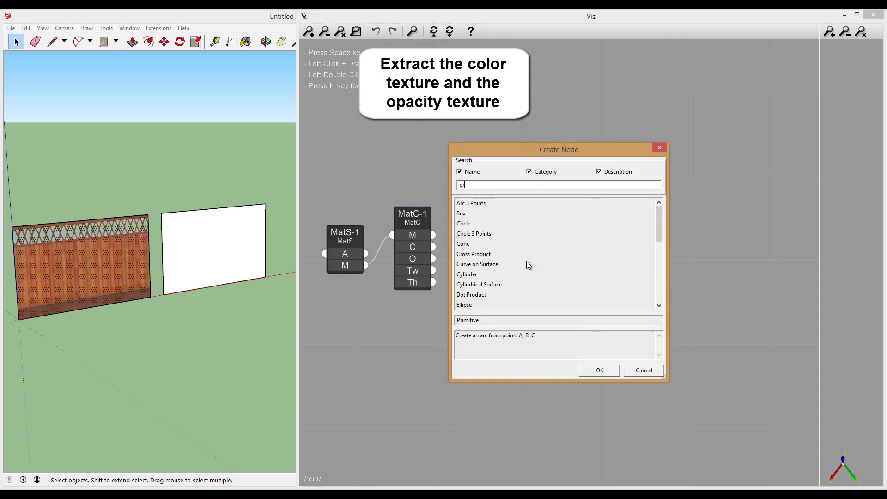
type("ev")
double_click(480, 206)
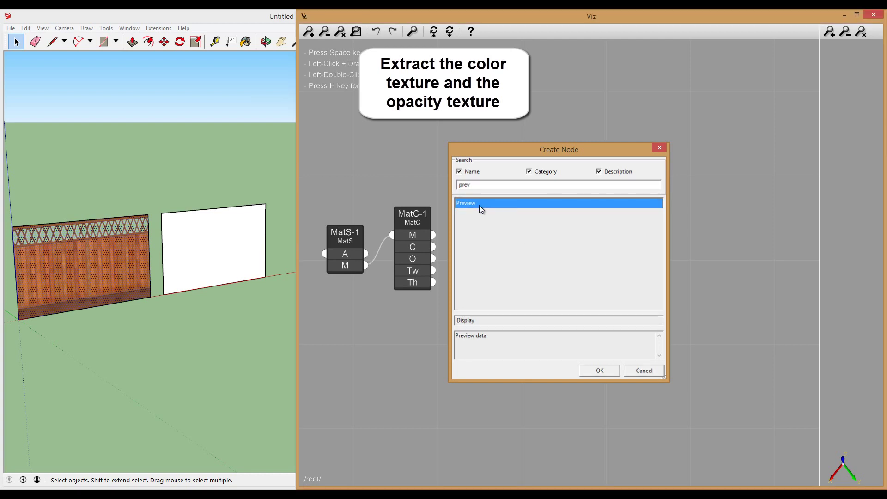
left_click_drag(545, 248, 483, 198)
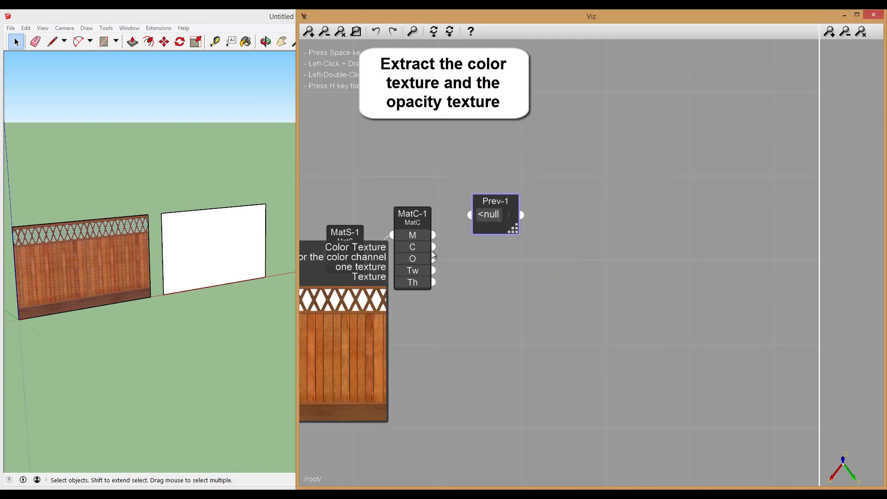
mouse_move(434, 247)
left_mouse_down()
mouse_move(460, 233)
mouse_move(469, 215)
mouse_move(470, 155)
left_mouse_up()
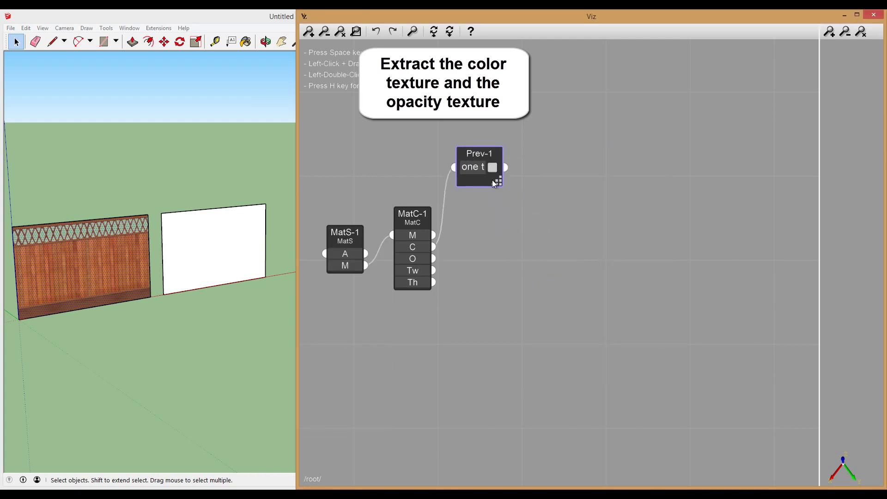
left_click_drag(504, 192, 577, 297)
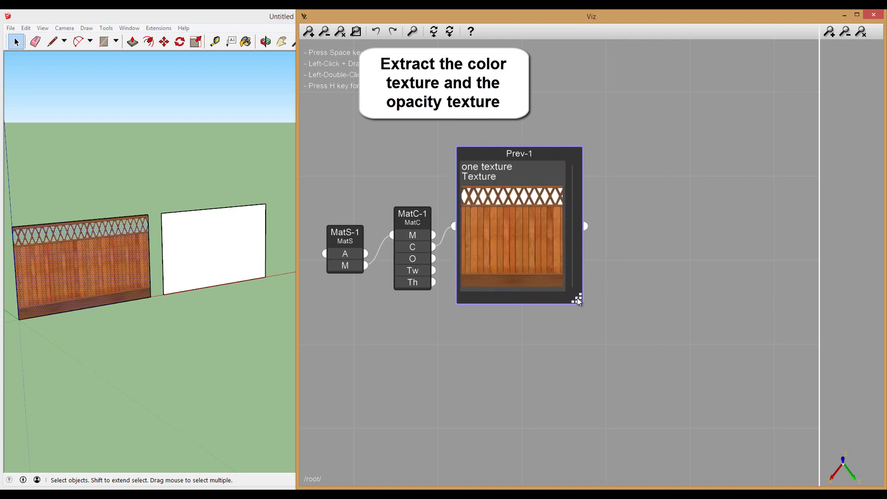
left_click_drag(538, 157, 534, 106)
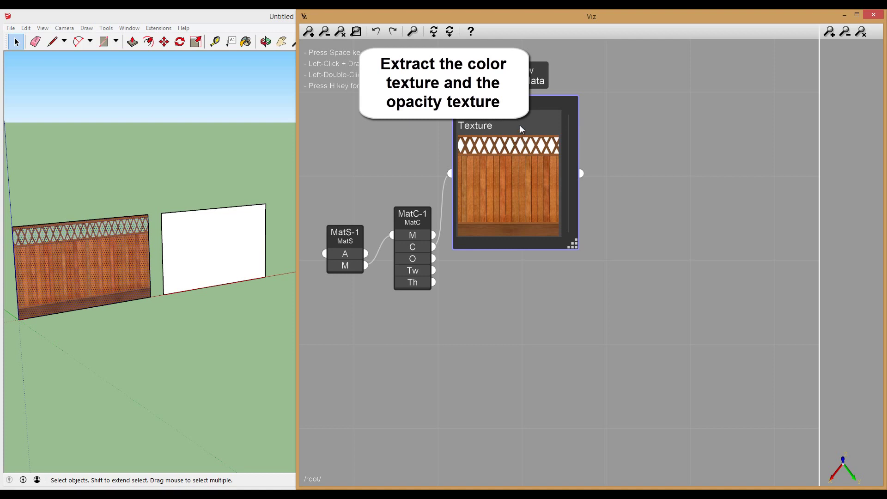
Step: Add a second preview below it showing MatC-1's opacity texture
double_click(435, 246)
left_click_drag(590, 210, 594, 266)
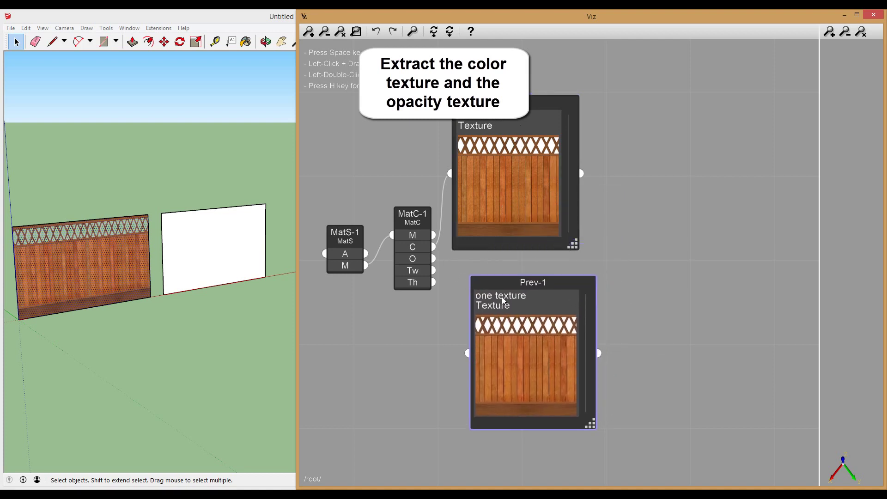
left_click_drag(434, 258, 449, 340)
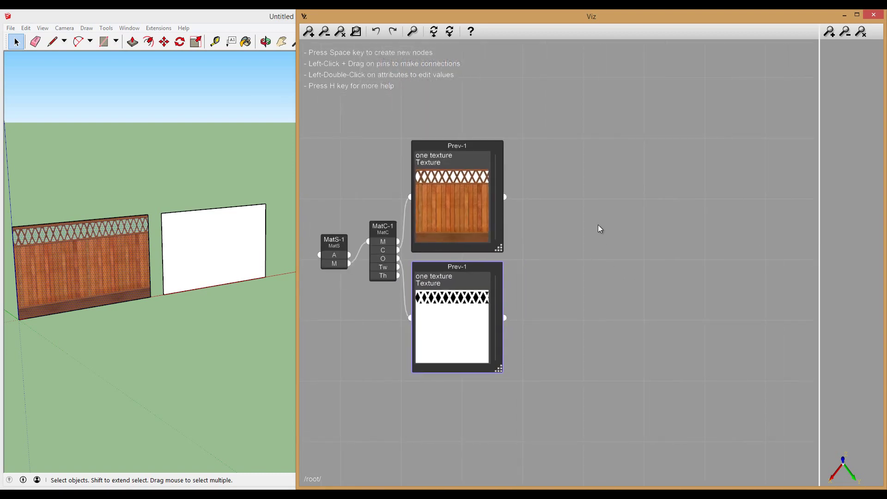
Step: Add Circle Texture node CrcTx-1 and place it beneath the two previews
key("space")
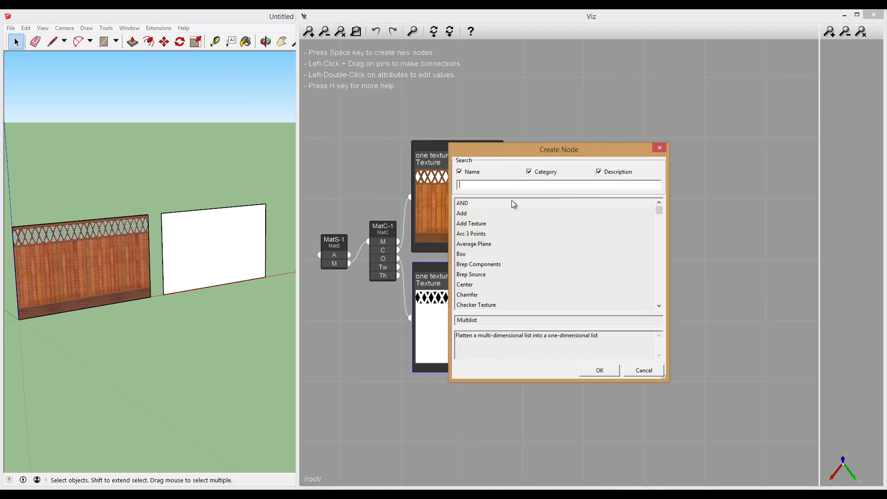
type("circl")
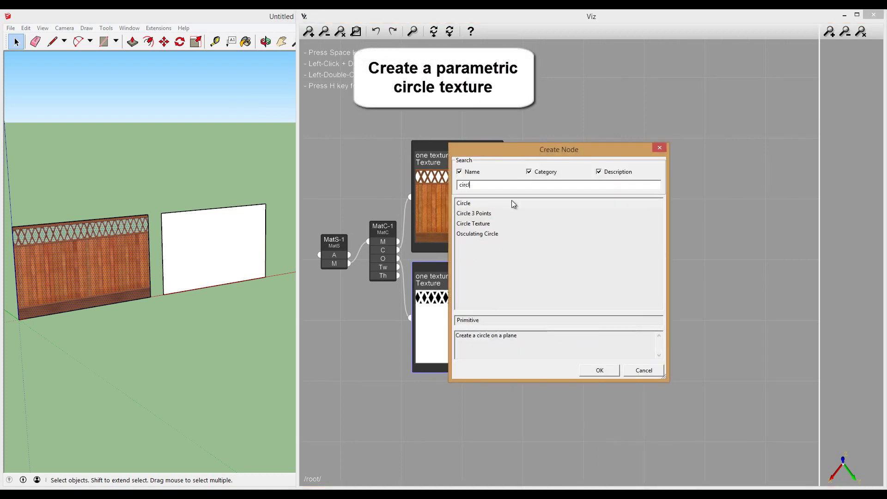
type("e")
double_click(498, 223)
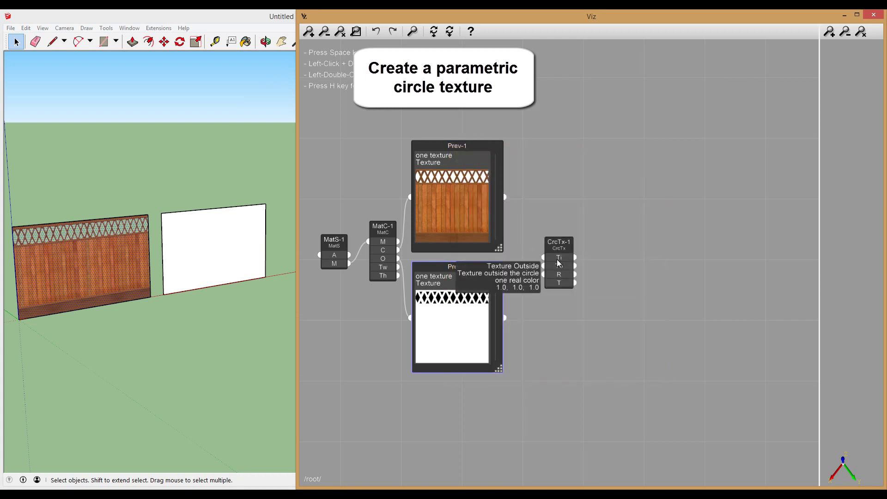
mouse_move(557, 263)
left_mouse_down()
mouse_move(441, 428)
mouse_move(452, 391)
left_mouse_up()
scroll(466, 435, "down", 3)
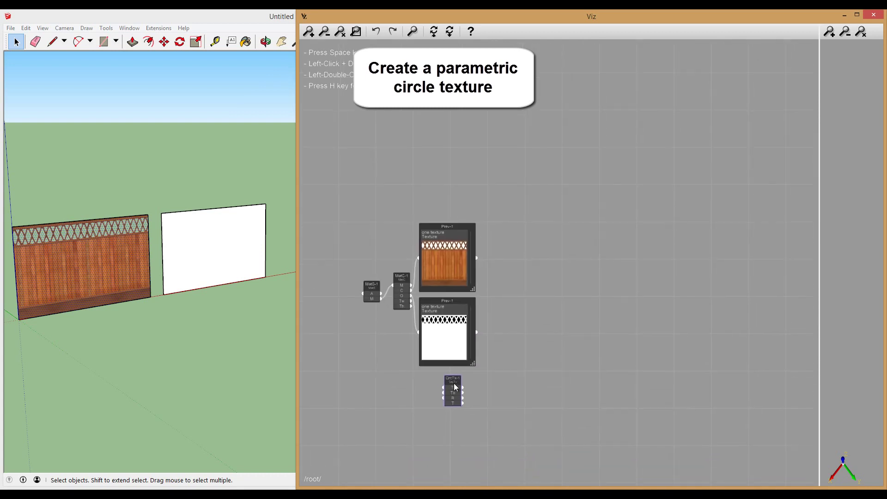
scroll(483, 359, "up", 2)
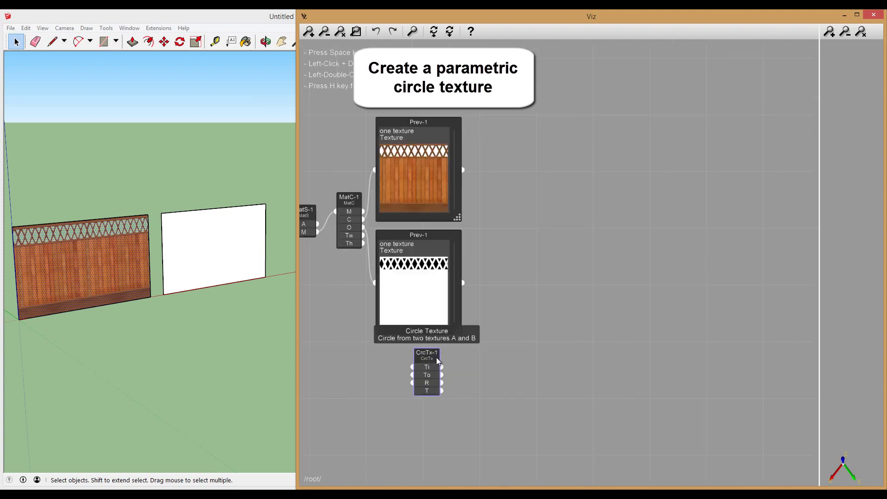
left_click_drag(436, 357, 453, 357)
Step: Add a Multiply Texture node beside the opacity preview, fed by the opacity and circle textures
key("space")
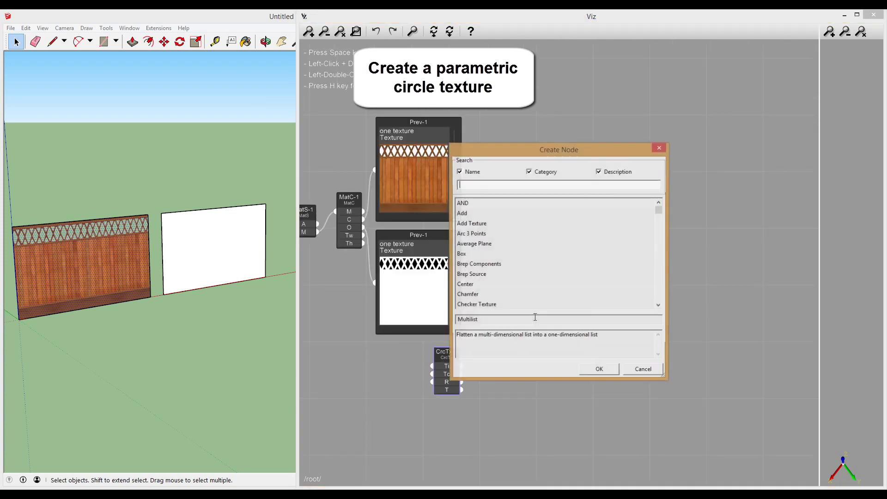
type("multi")
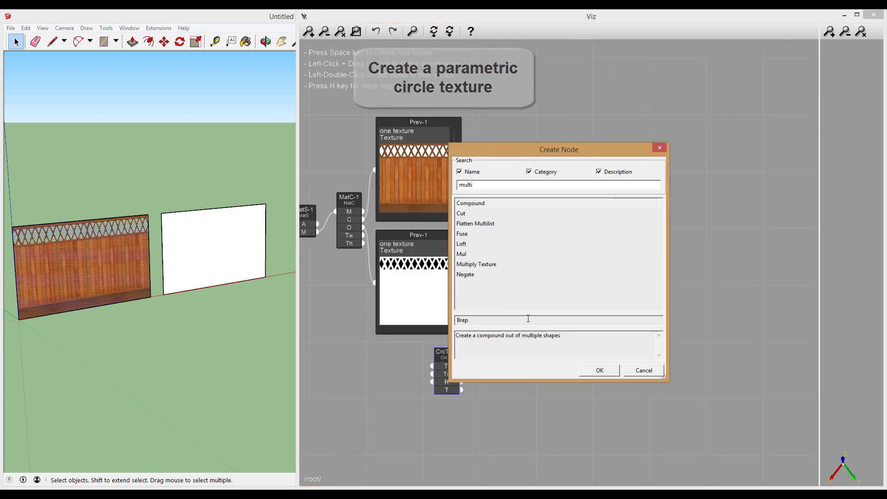
left_click(476, 263)
key("Return")
left_click_drag(566, 251, 536, 289)
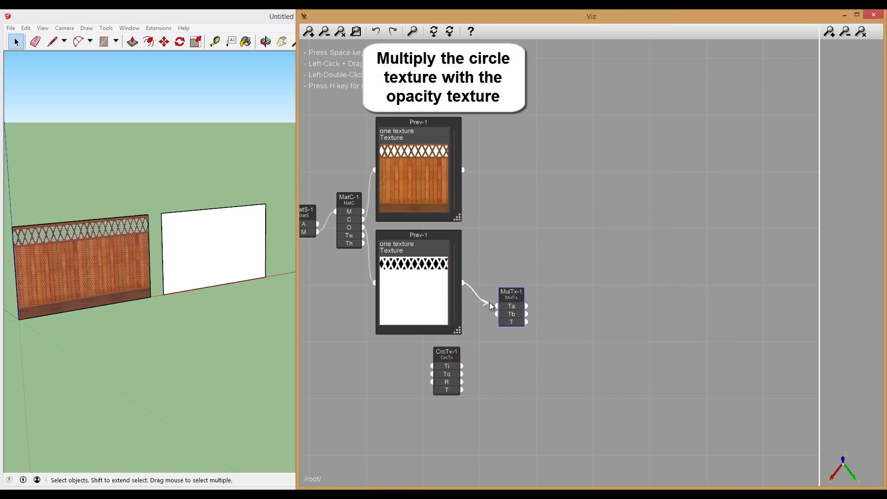
left_click_drag(495, 304, 496, 306)
left_click_drag(461, 389, 497, 314)
mouse_move(512, 321)
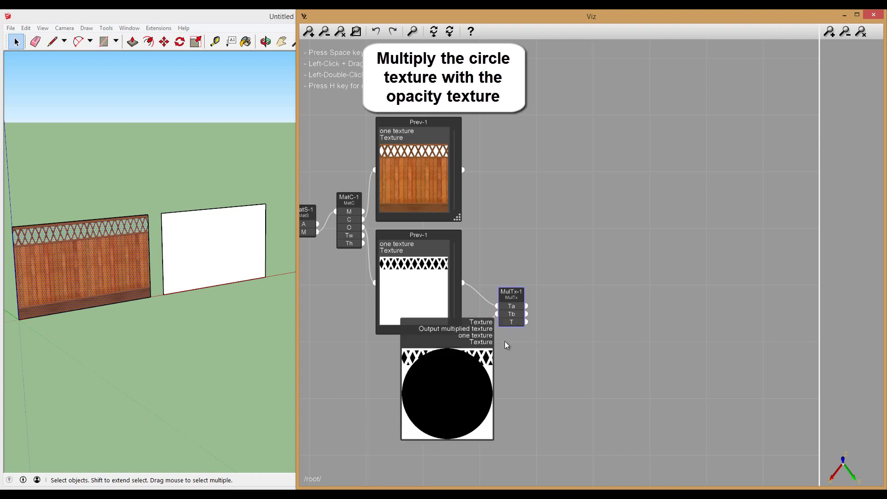
Step: Add a Preview node, Prev-2, showing the multiplied texture result
key("space")
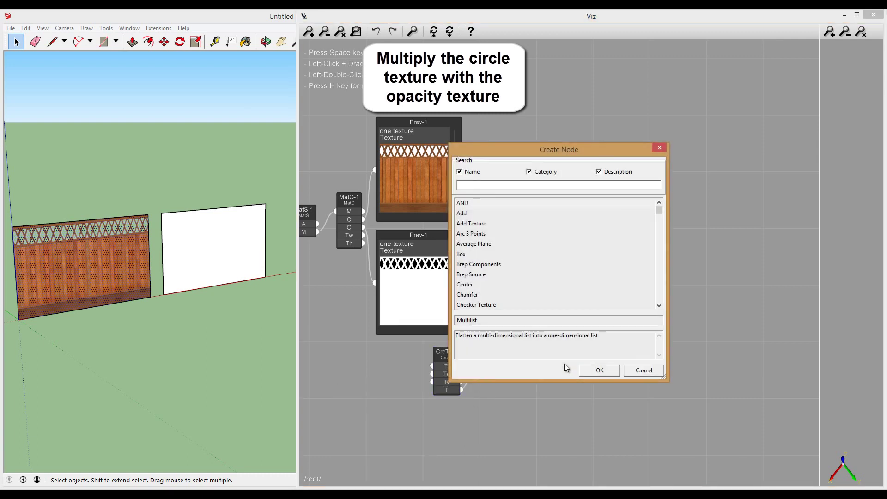
type("previ")
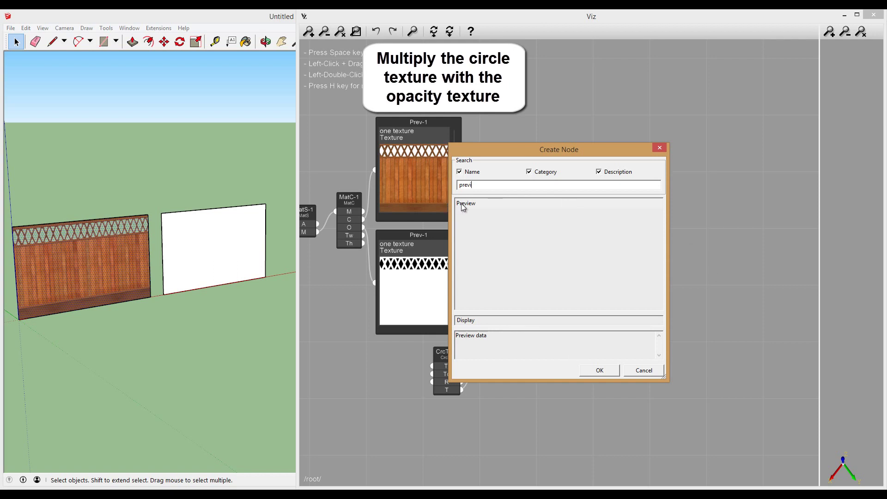
double_click(463, 207)
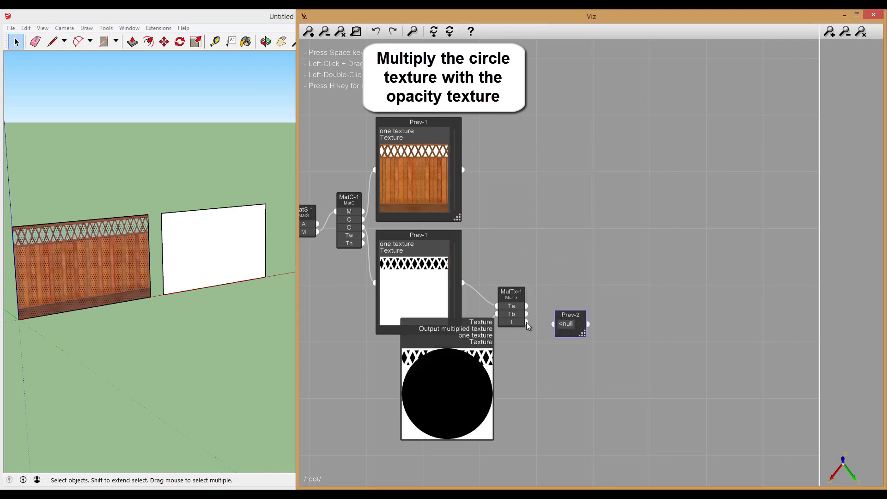
mouse_move(526, 322)
left_mouse_down()
mouse_move(560, 325)
mouse_move(639, 415)
left_mouse_up()
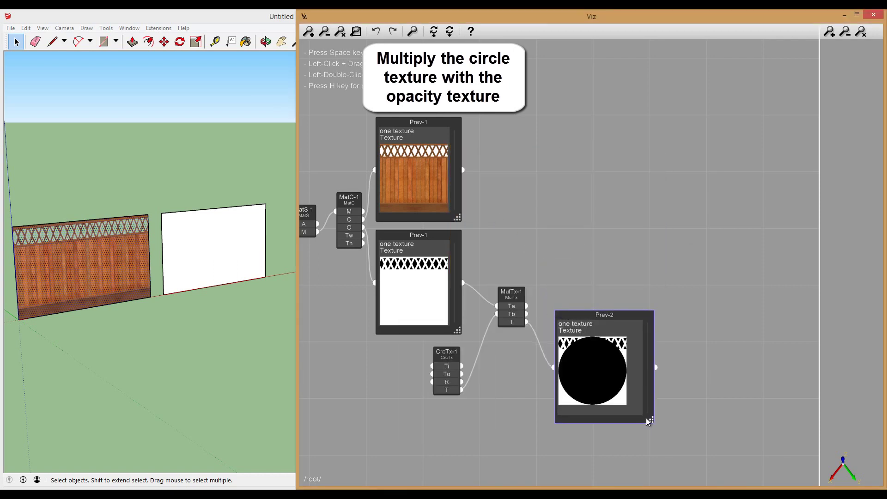
left_click_drag(608, 315, 591, 316)
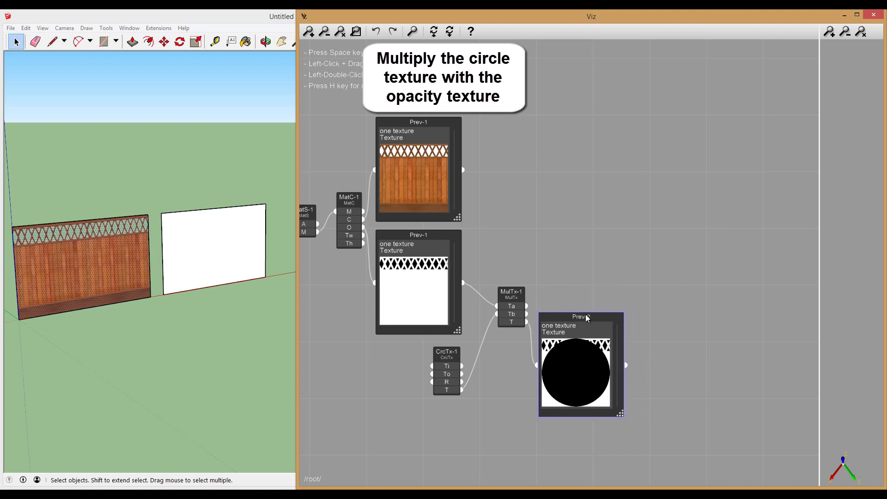
Step: Shrink CrcTx-1's circle radius to 0.185
double_click(447, 381)
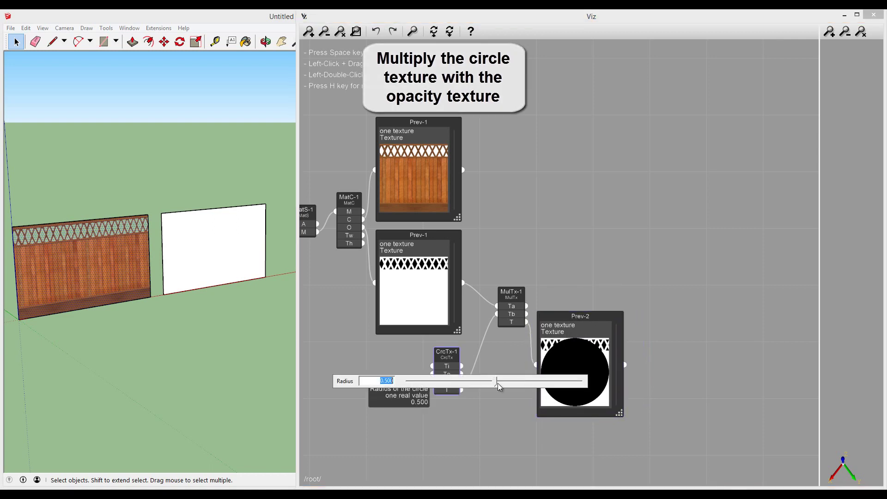
left_click_drag(489, 383, 465, 388)
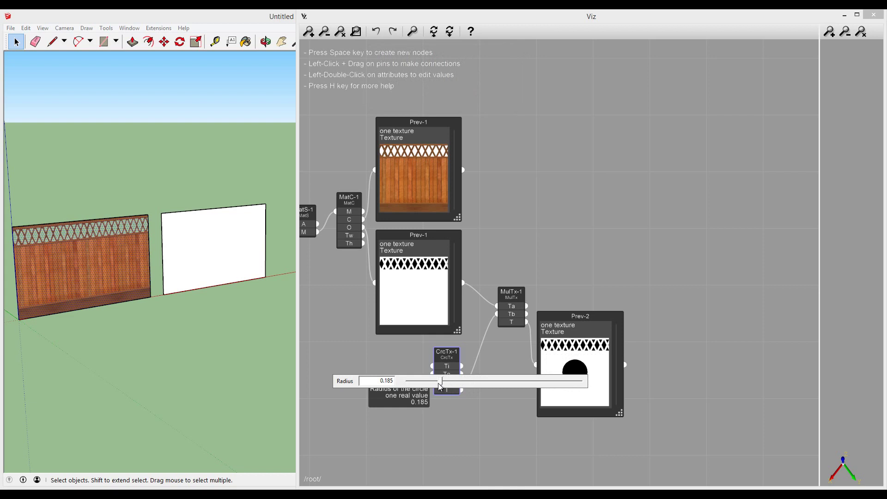
left_click(645, 251)
mouse_move(644, 251)
middle_mouse_down()
mouse_move(607, 257)
mouse_move(633, 251)
middle_mouse_up()
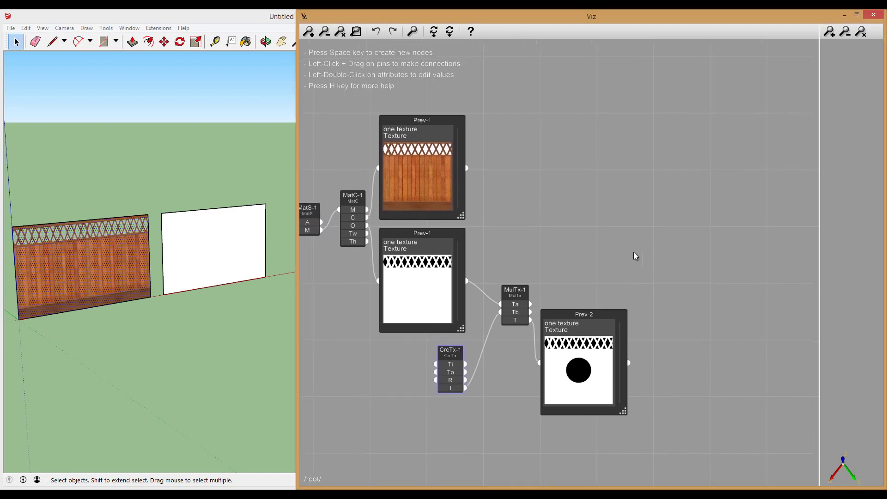
scroll(633, 249, "down", 1)
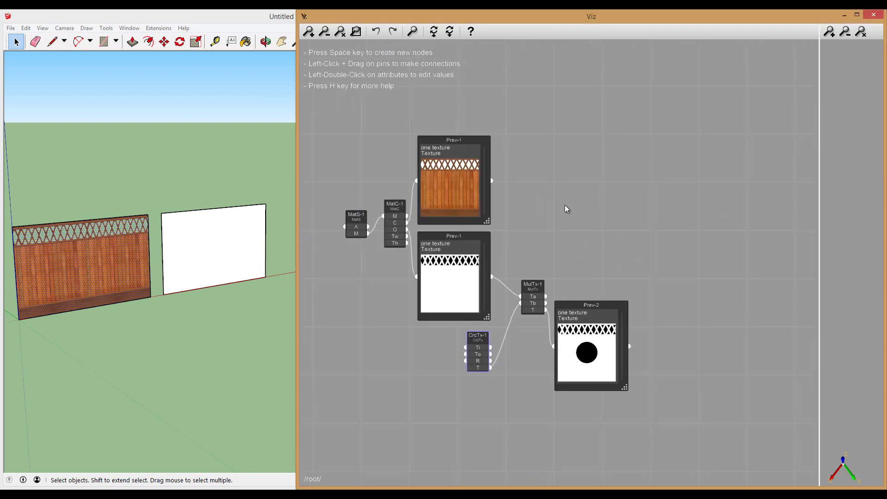
Step: Add a Gamma Texture node beside the colour preview, fed by the colour texture
key("space")
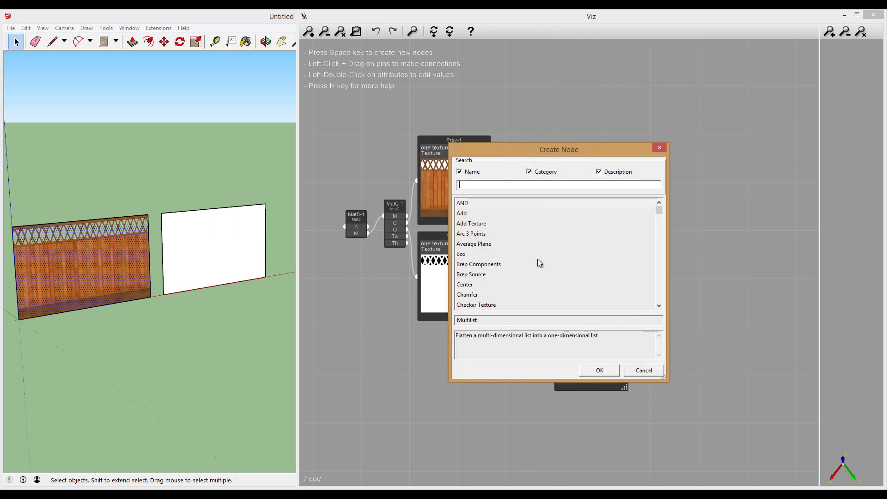
type("gamm")
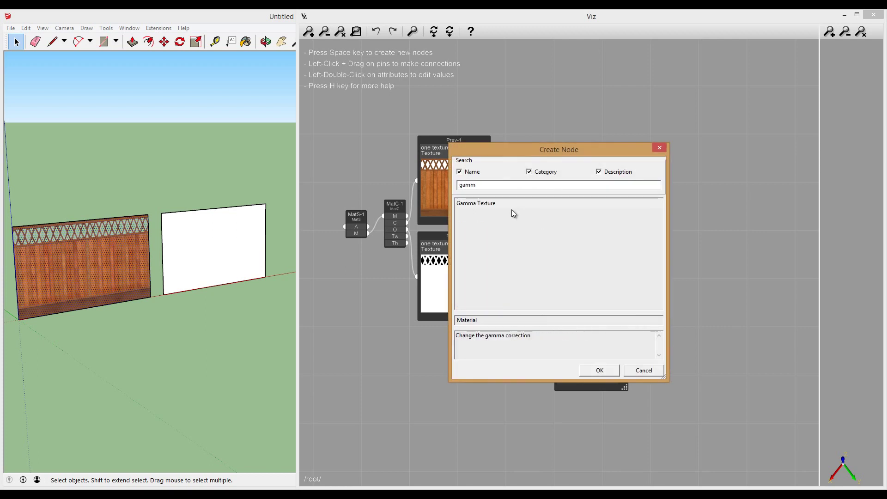
double_click(511, 204)
left_click_drag(562, 253, 561, 219)
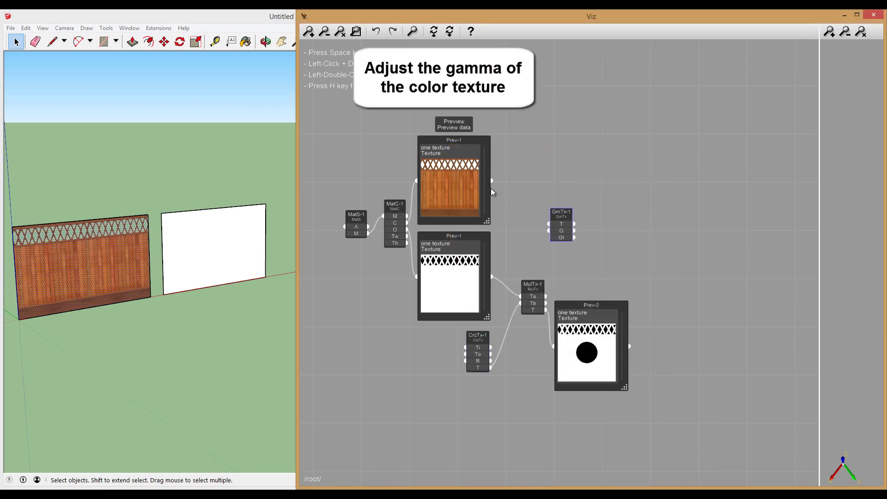
mouse_move(492, 181)
left_mouse_down()
mouse_move(548, 231)
mouse_move(538, 208)
mouse_move(514, 205)
left_mouse_up()
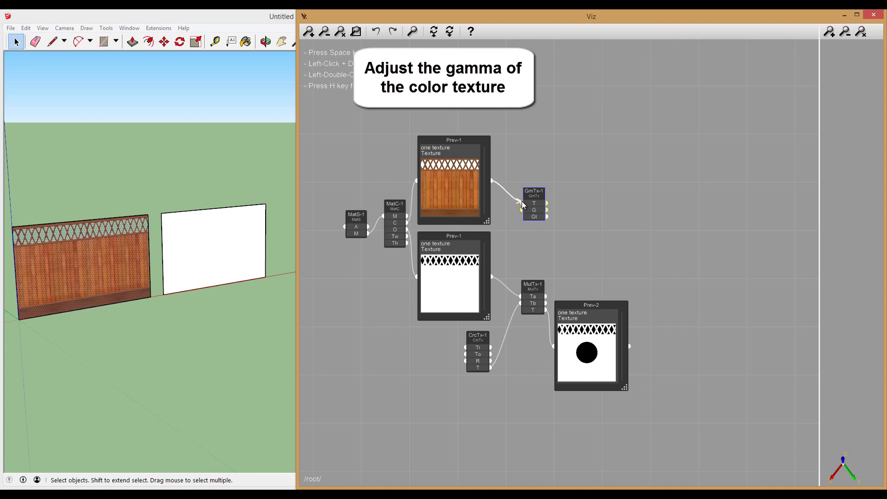
Step: Add another Preview node beside the gamma node
key("space")
type("p")
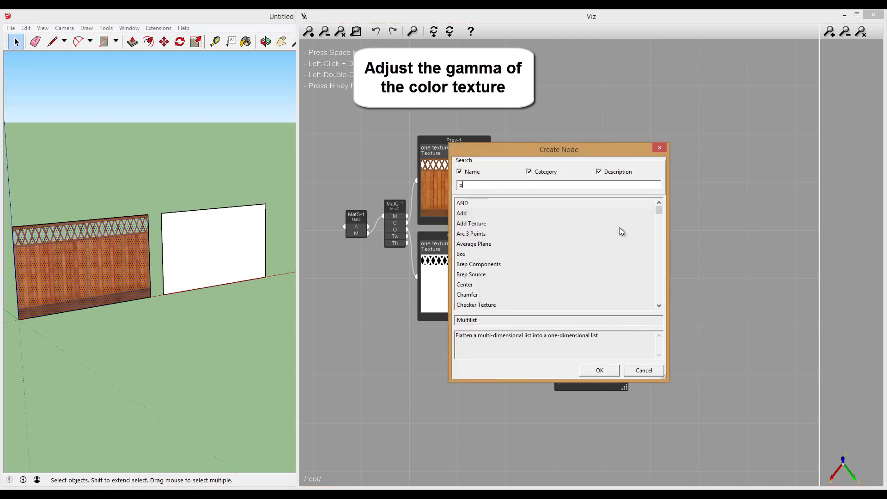
type("rev")
double_click(508, 206)
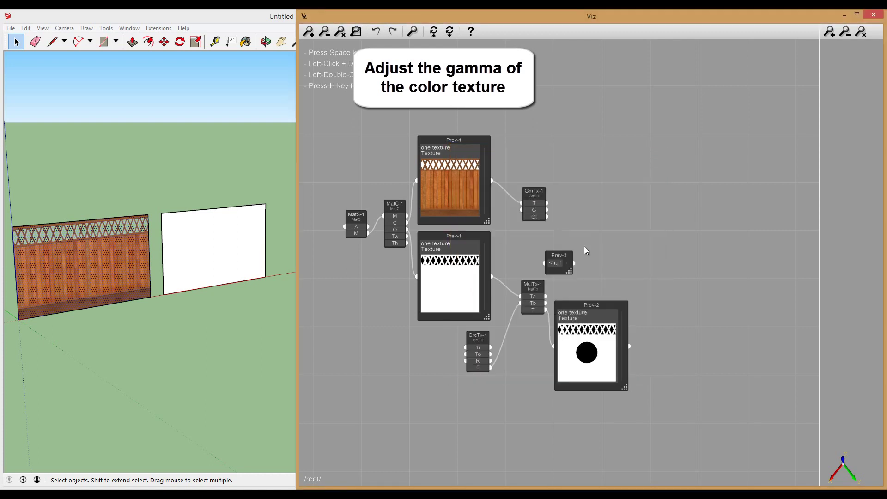
left_click_drag(562, 258, 596, 203)
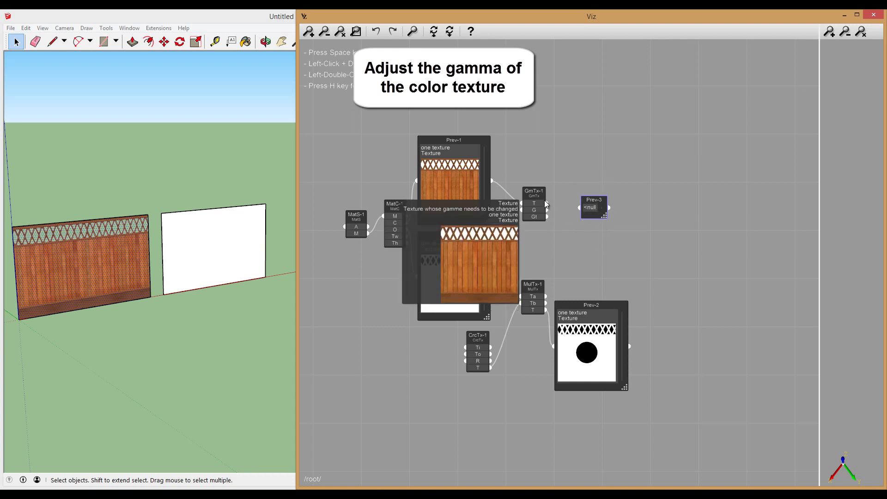
Step: Add a Gamma Texture node by the wood texture and show its result in Prev-3
key("space")
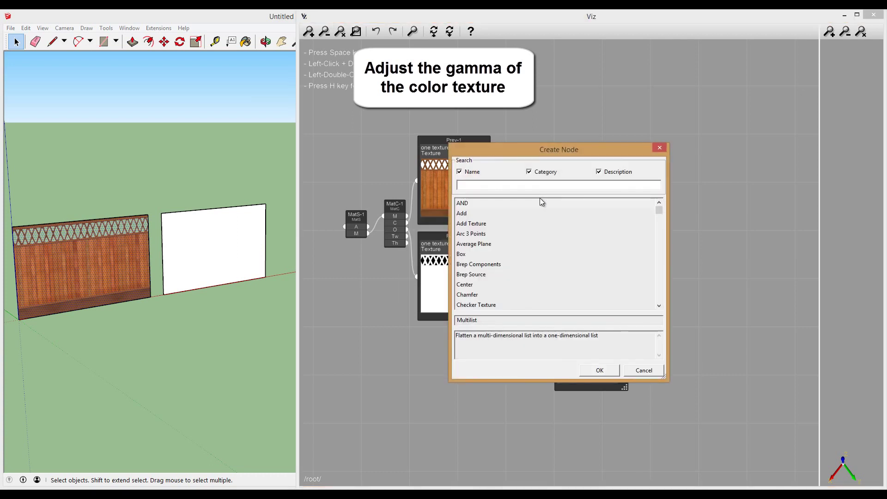
type("gamma")
double_click(508, 203)
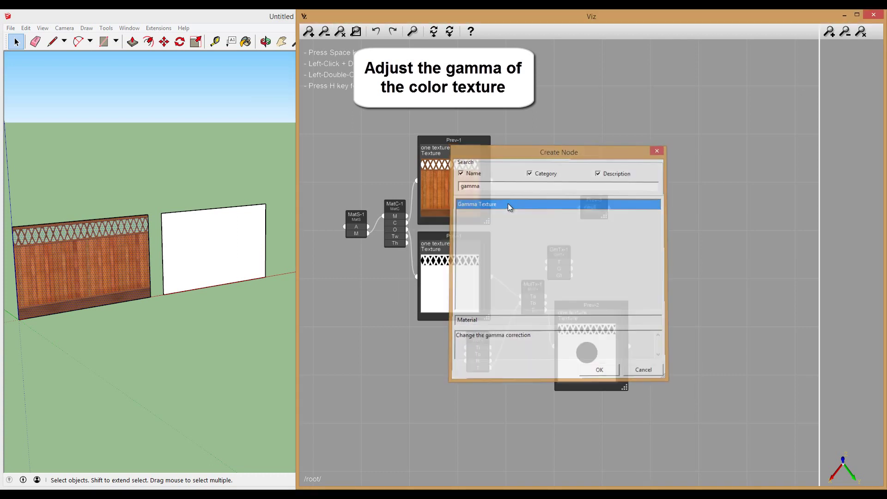
left_click_drag(566, 254, 533, 191)
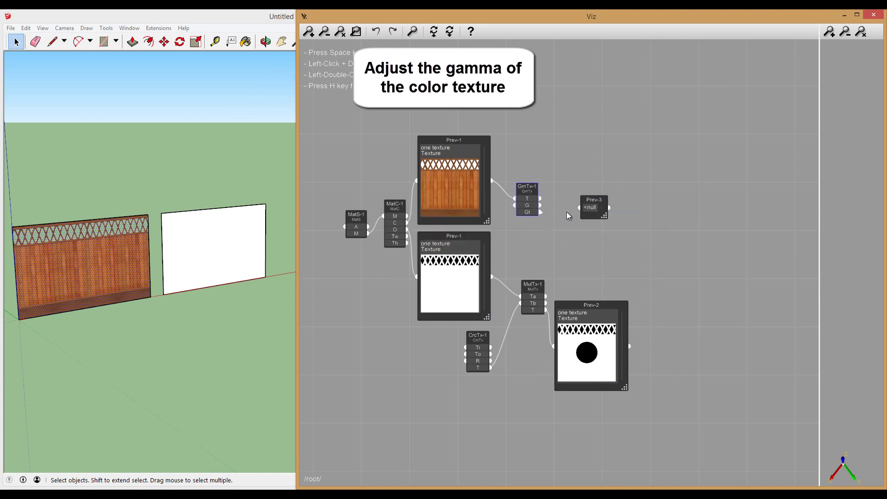
left_click_drag(604, 216, 646, 293)
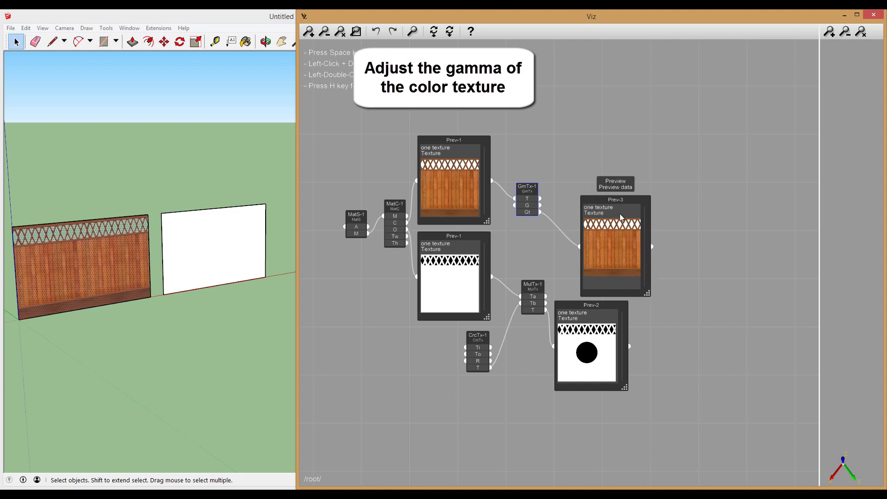
left_click_drag(608, 194, 593, 187)
left_click_drag(627, 282, 633, 273)
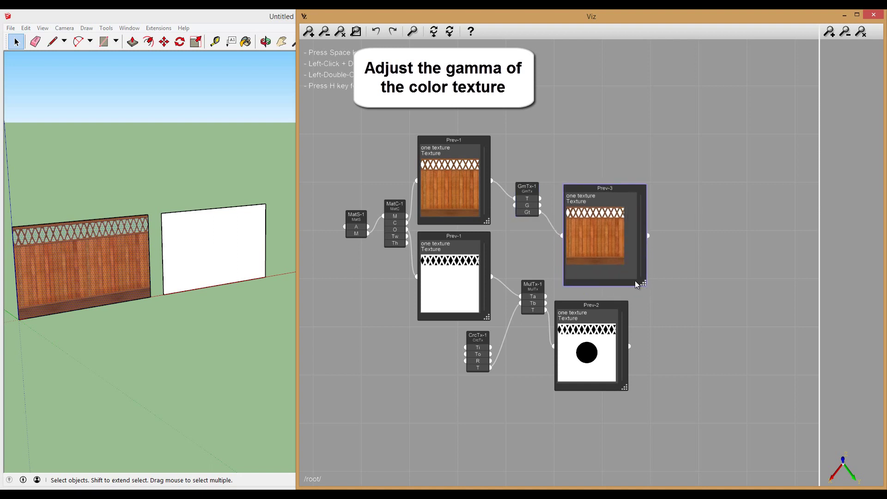
left_click_drag(613, 188, 607, 182)
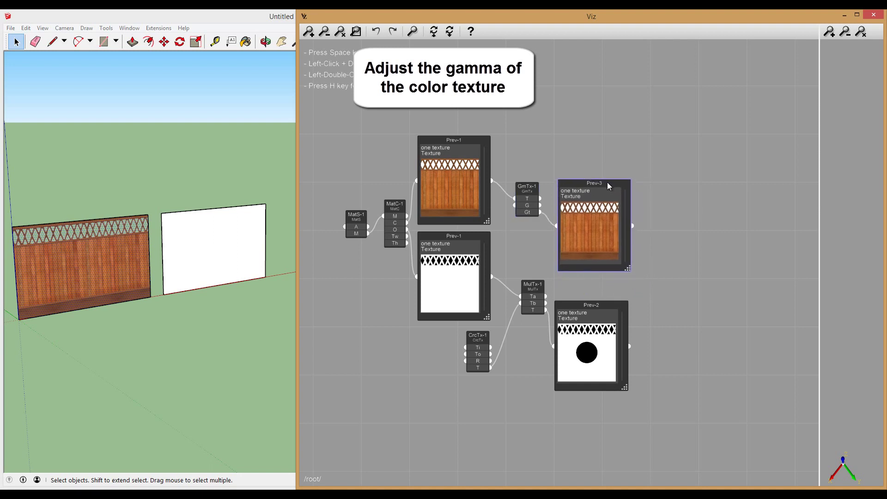
Step: Raise the gamma to about 1.74 to darken the wood
scroll(616, 215, "up", 1)
scroll(611, 226, "up", 1)
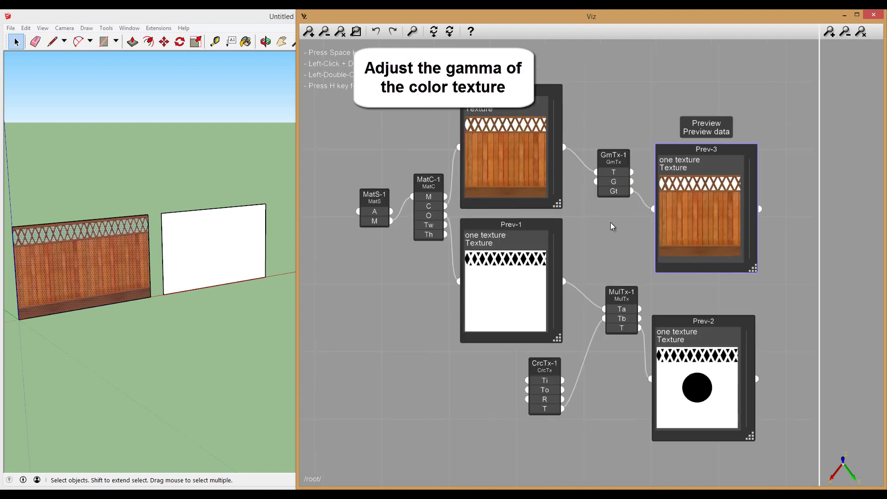
left_click(619, 185)
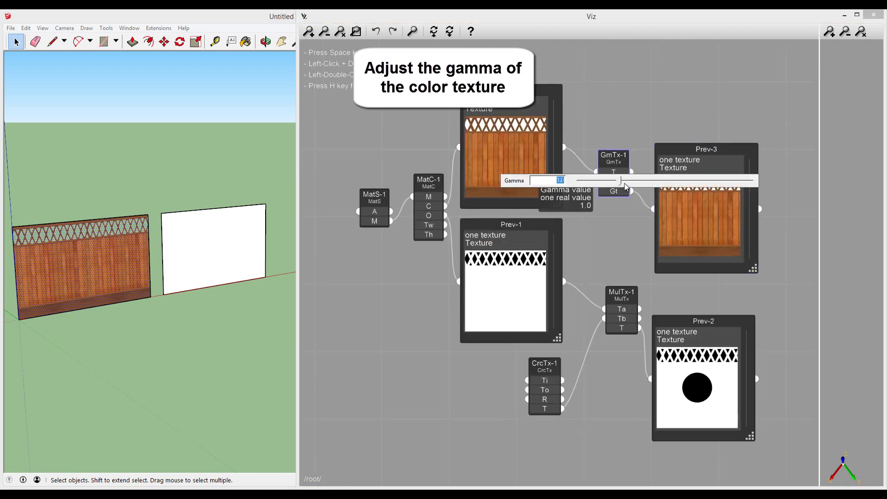
left_click_drag(622, 182, 649, 182)
scroll(760, 128, "down", 1)
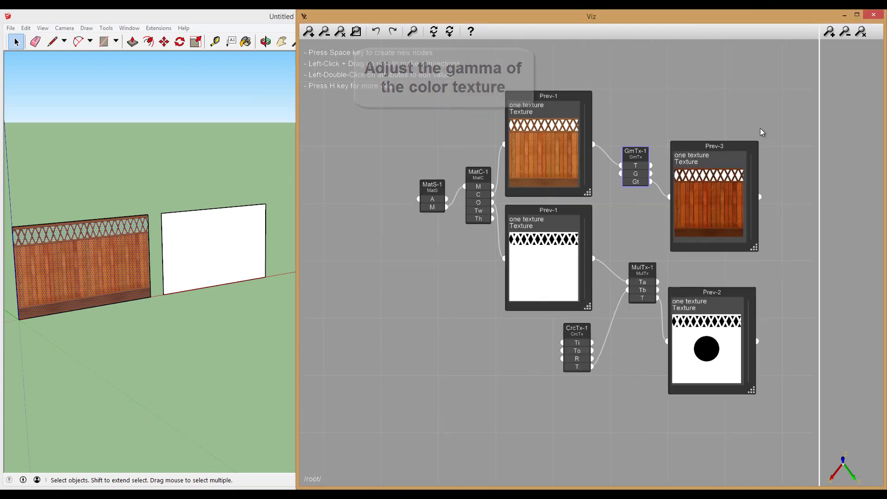
scroll(761, 129, "down", 1)
middle_click_drag(778, 154, 646, 170)
Step: Add Material node Mat-1 with Prev-3's darkened wood as colour and Prev-2's holed mask as opacity
key("space")
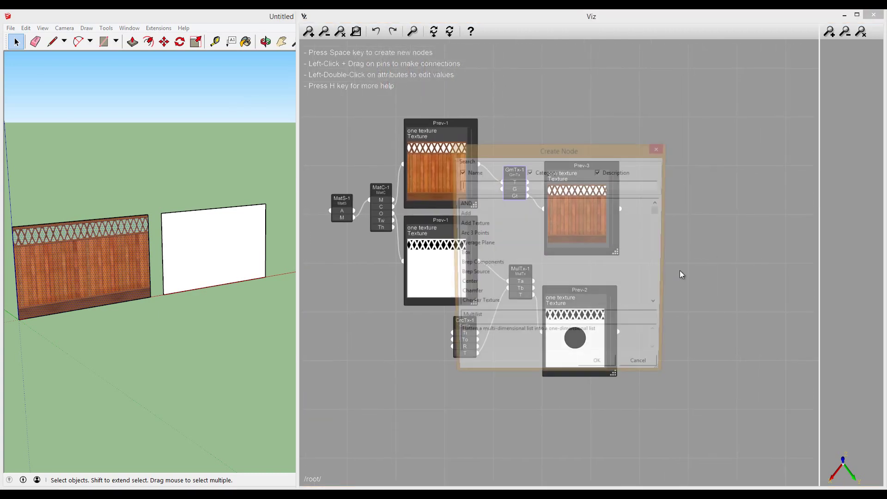
type("material")
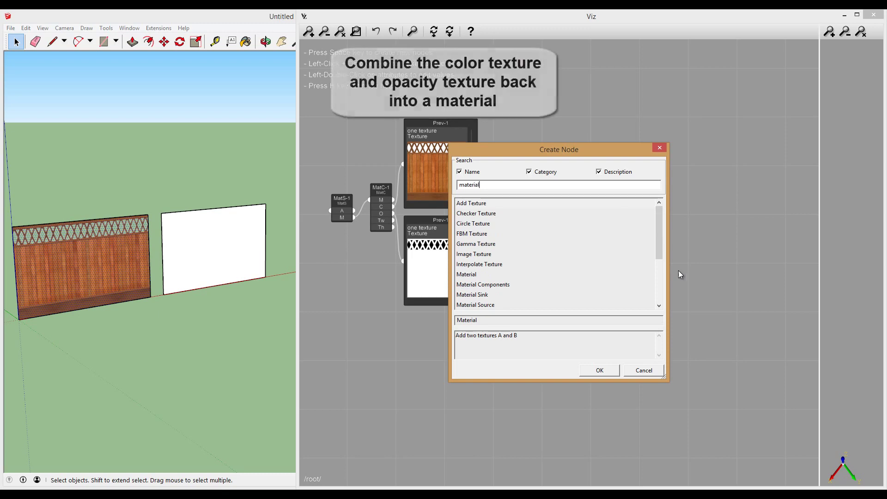
double_click(484, 274)
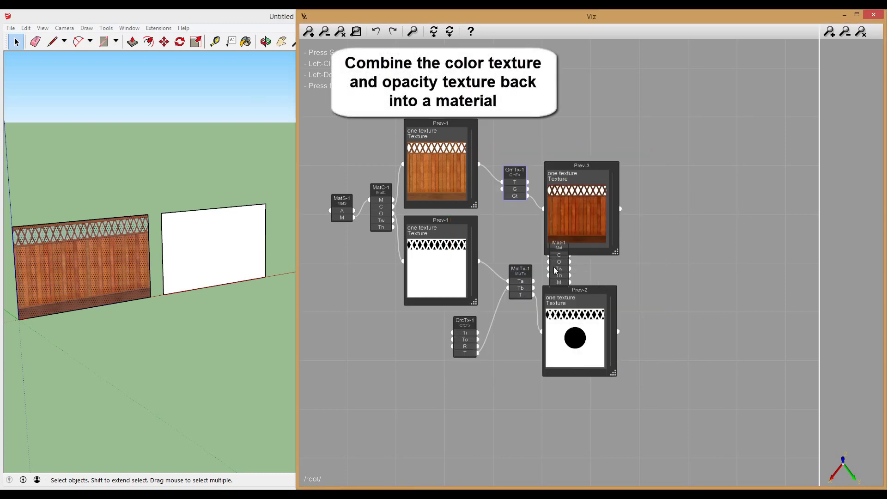
left_click_drag(570, 261, 658, 265)
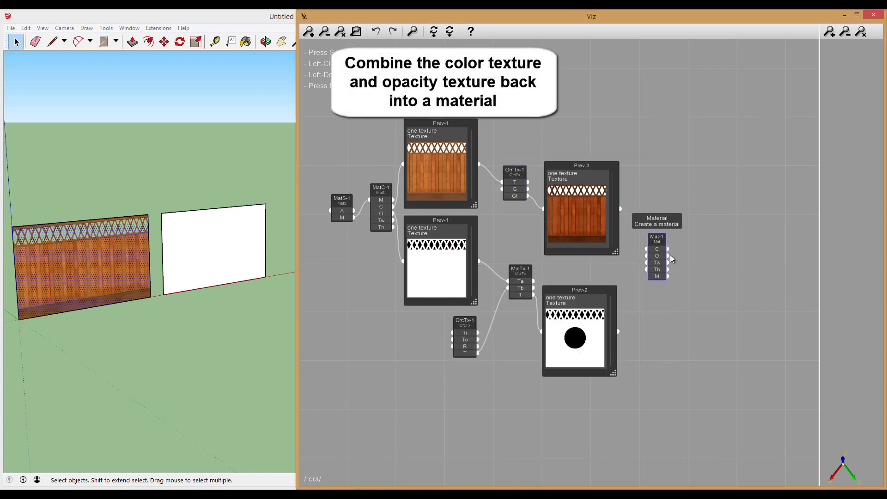
scroll(660, 261, "up", 3)
left_click_drag(596, 198, 644, 244)
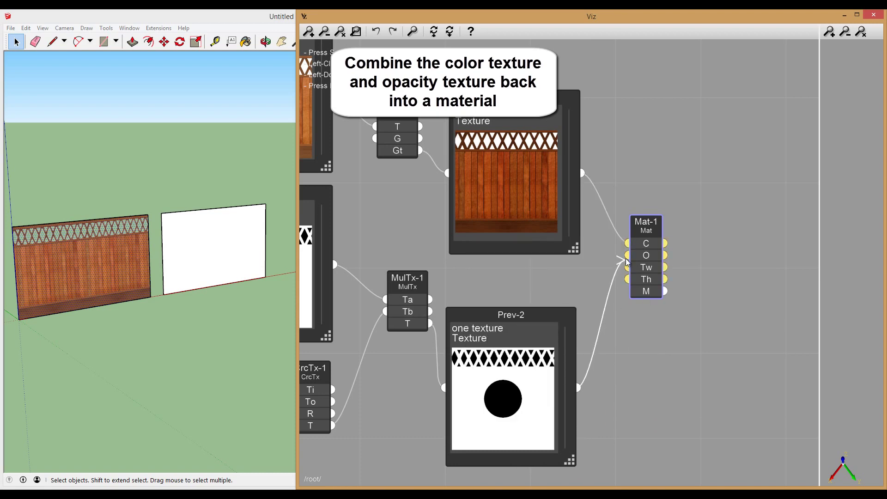
left_click_drag(578, 388, 626, 255)
scroll(667, 283, "down", 2)
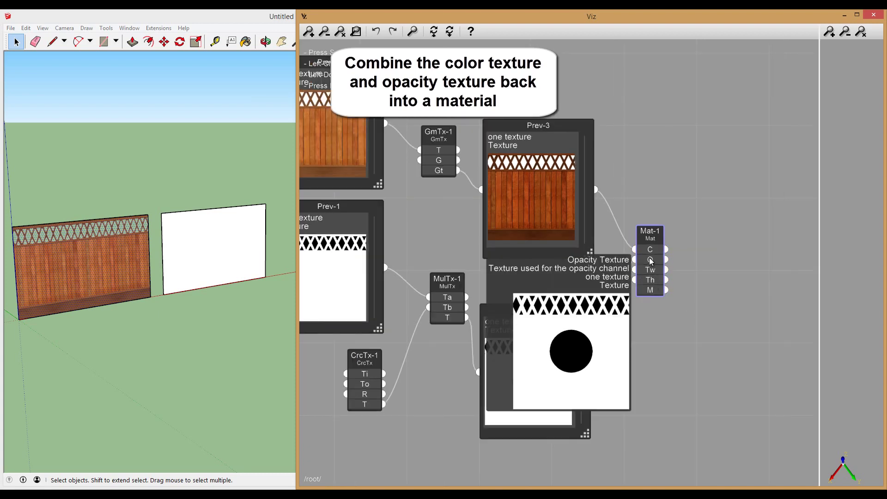
scroll(658, 364, "down", 1)
Step: Add a Material Sink node, MtSnk-1, right of Mat-1 and fed by its material output
key("space")
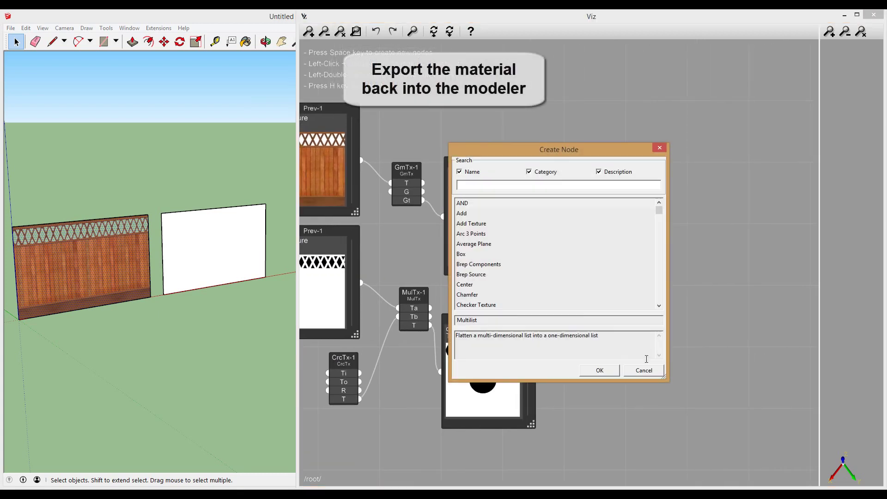
type("sink")
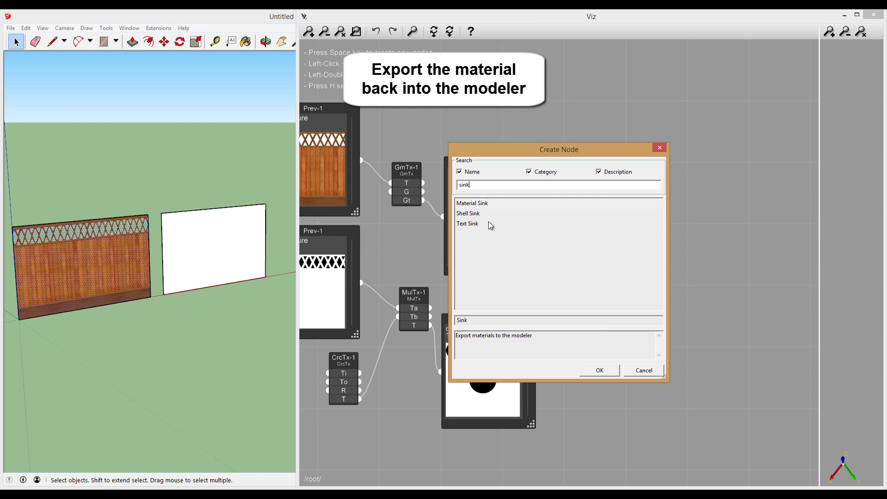
double_click(487, 204)
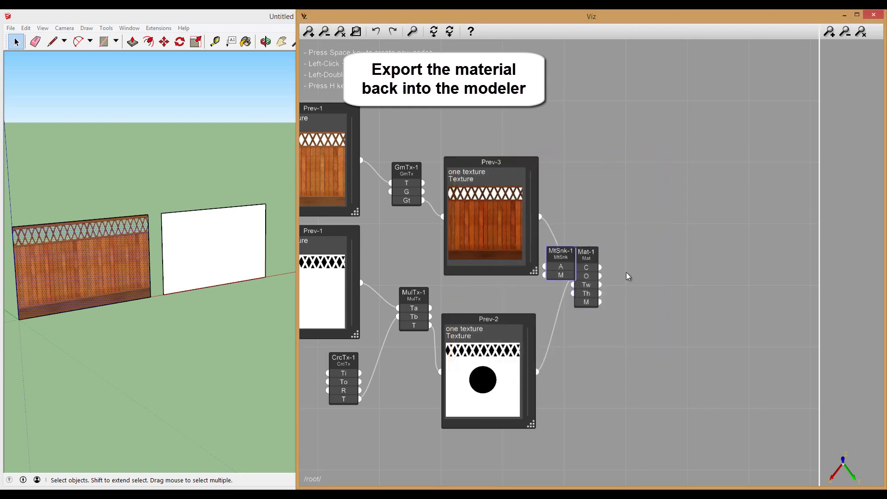
mouse_move(559, 261)
left_mouse_down()
mouse_move(644, 296)
mouse_move(625, 317)
mouse_move(627, 310)
left_mouse_up()
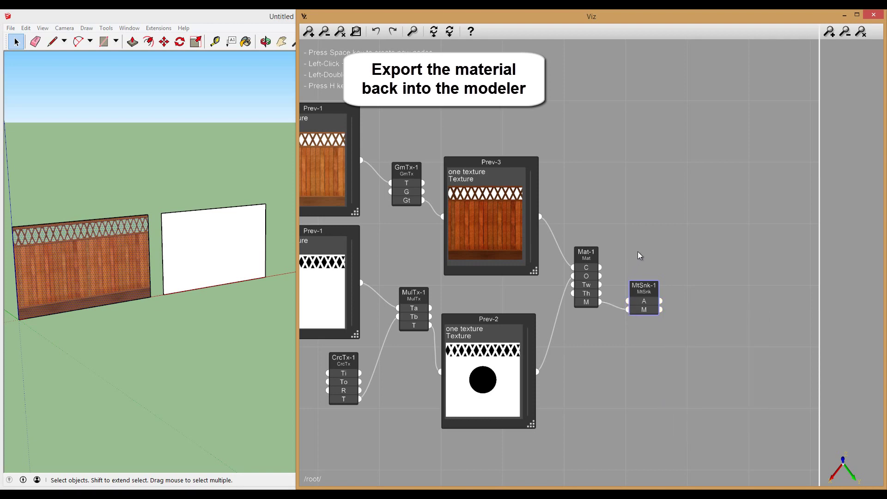
scroll(637, 251, "down", 2)
middle_click_drag(660, 232, 703, 228)
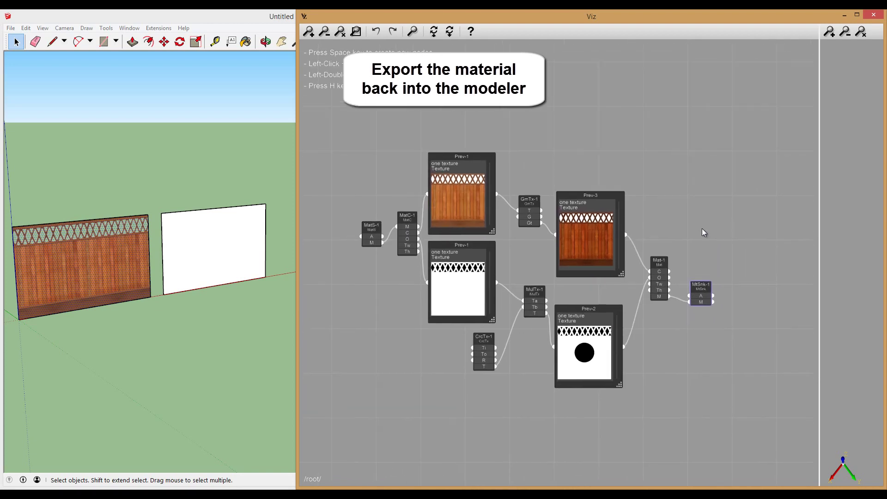
scroll(702, 228, "up", 2)
Step: Paint the white fence panel in SketchUp with the MtSnk-1 material
left_click(265, 30)
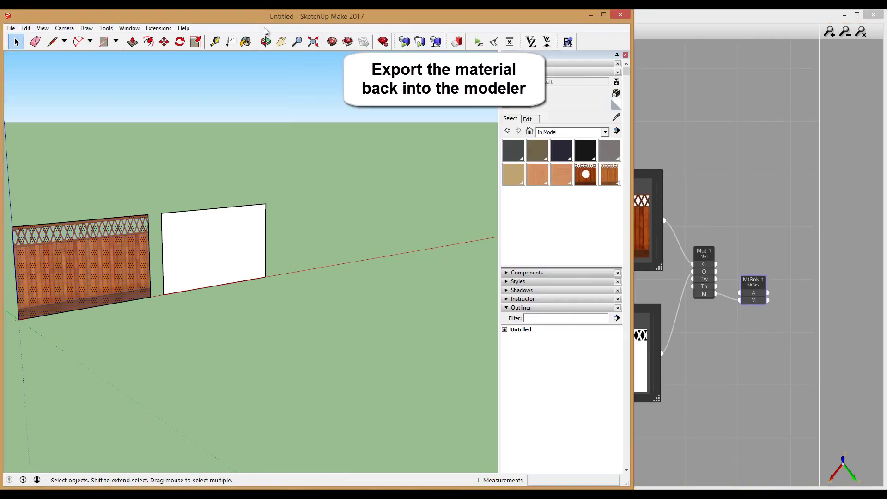
left_click(586, 174)
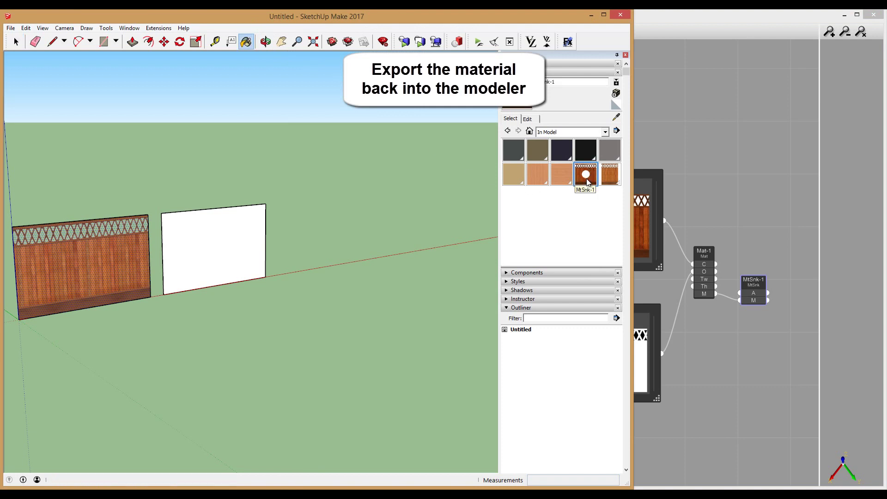
left_click(211, 238)
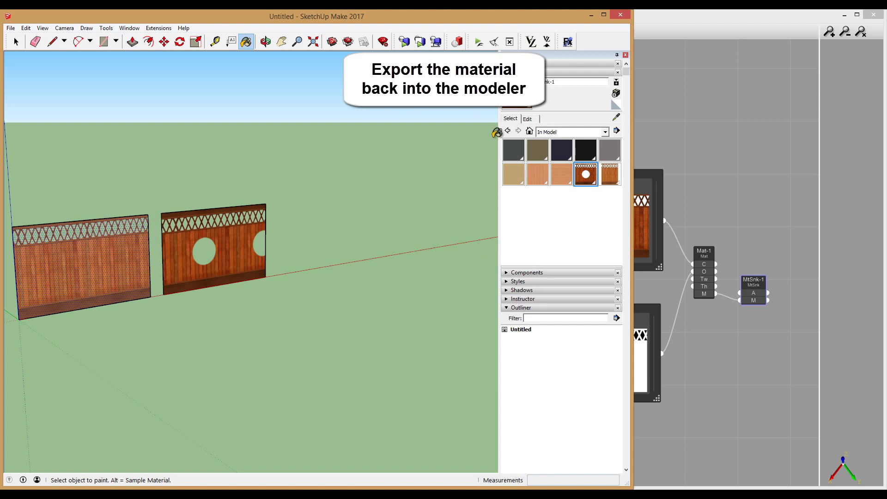
Step: Set the fence material's texture width to 1,10m
left_click(528, 119)
left_click(518, 224)
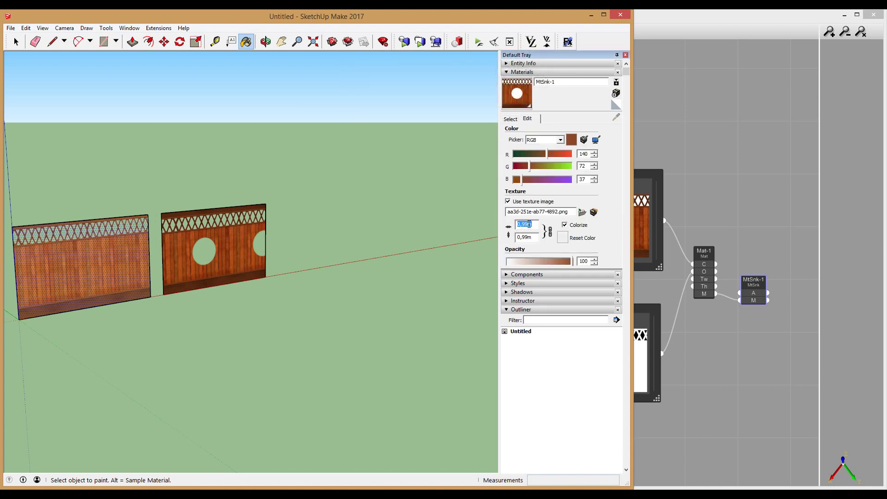
type("1")
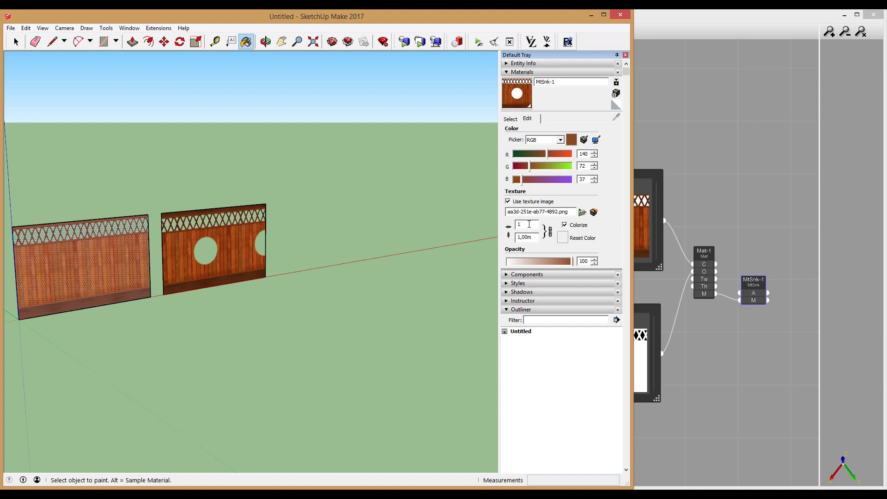
type(",2")
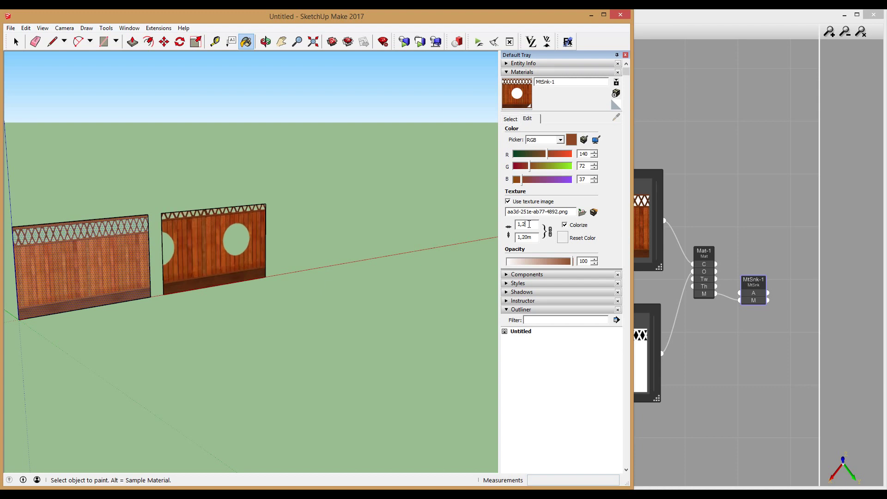
type("1")
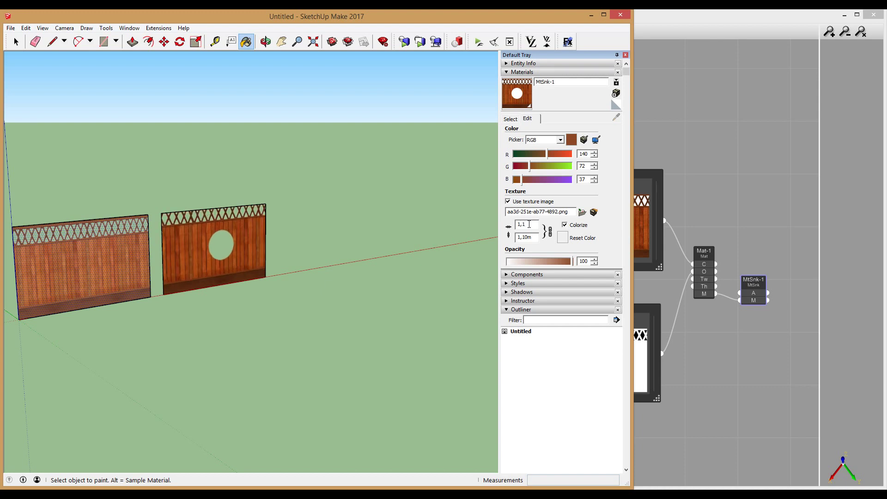
left_click(17, 43)
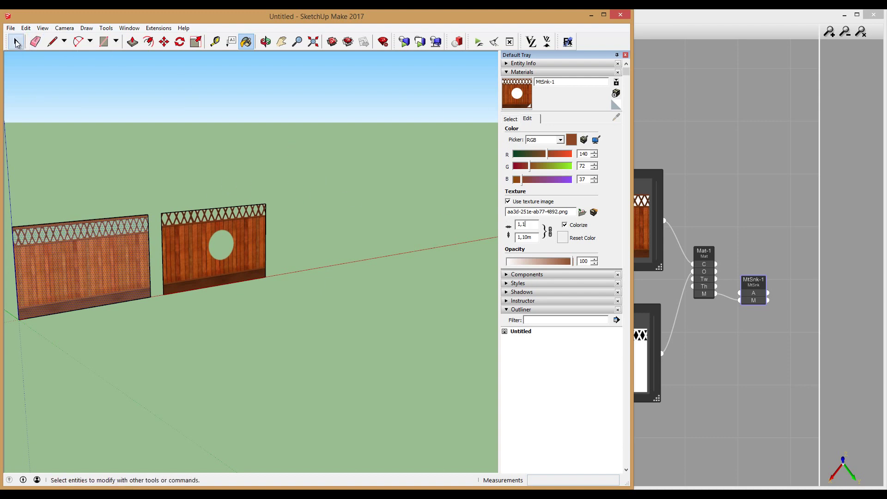
left_click(712, 158)
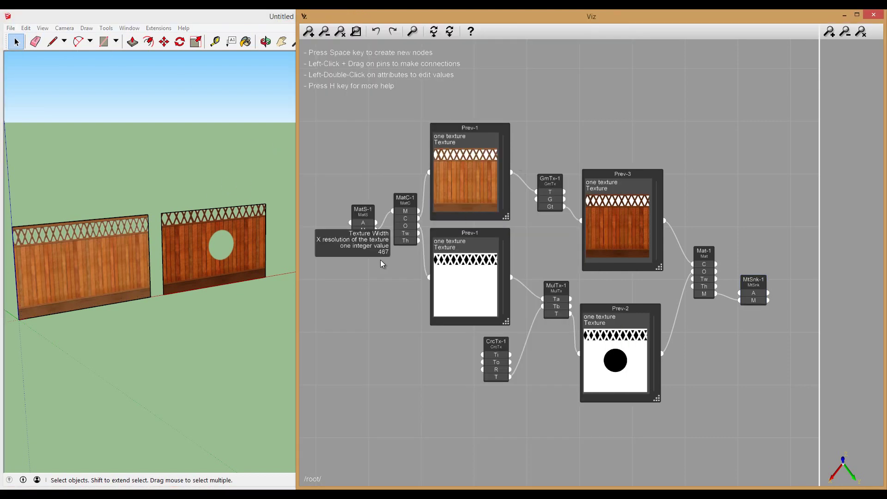
Step: Try a circle radius of 0.4 and check the fence material's swatch in SketchUp
scroll(719, 329, "up", 1)
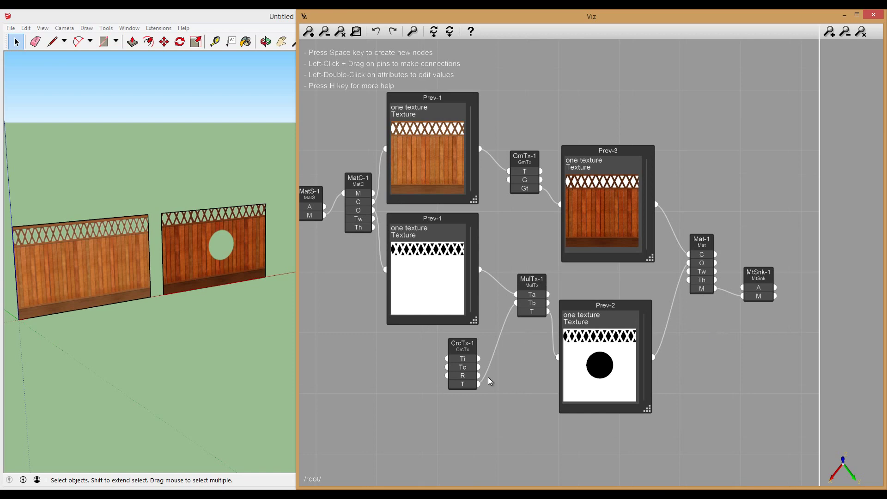
double_click(472, 375)
type("0.4")
key("Return")
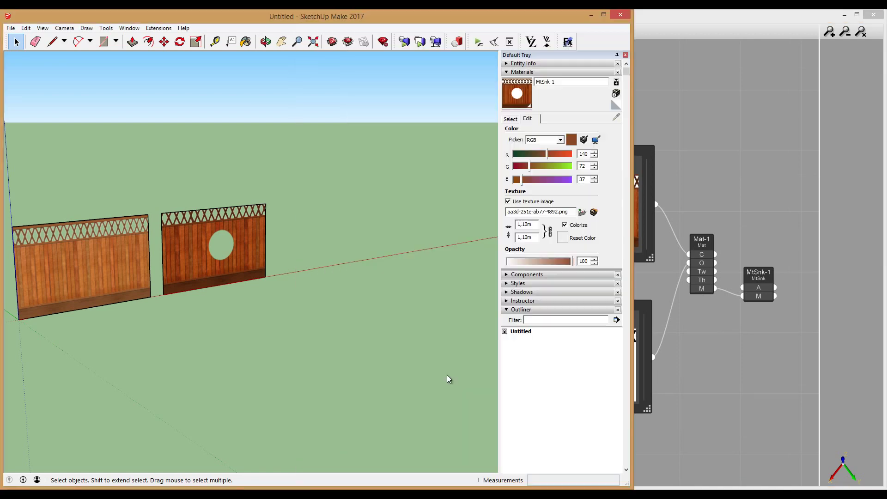
left_click(675, 371)
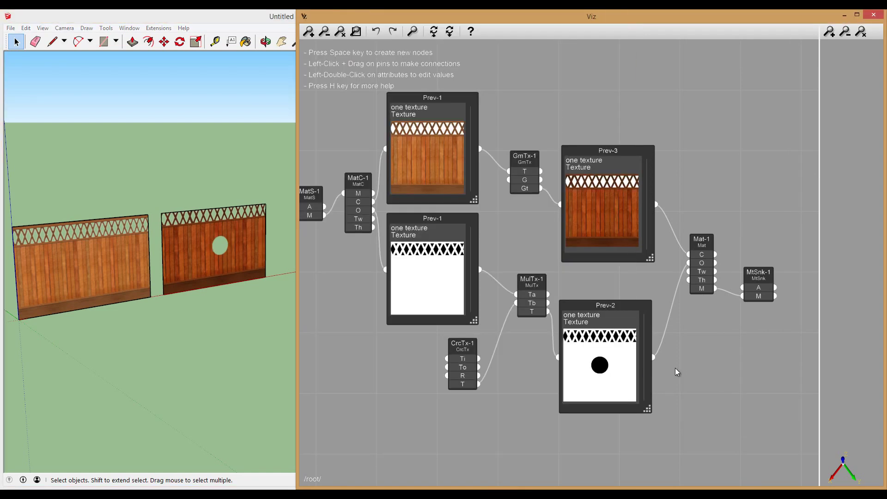
double_click(467, 375)
key("Return")
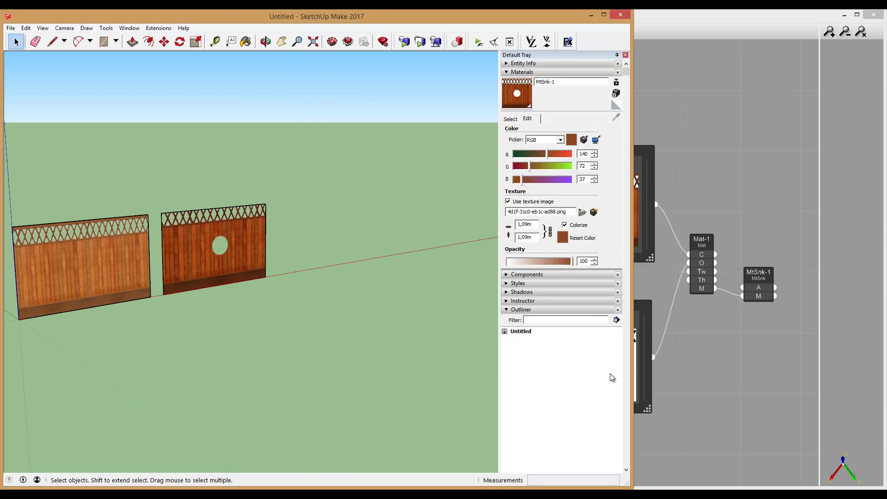
left_click(674, 372)
left_click(226, 20)
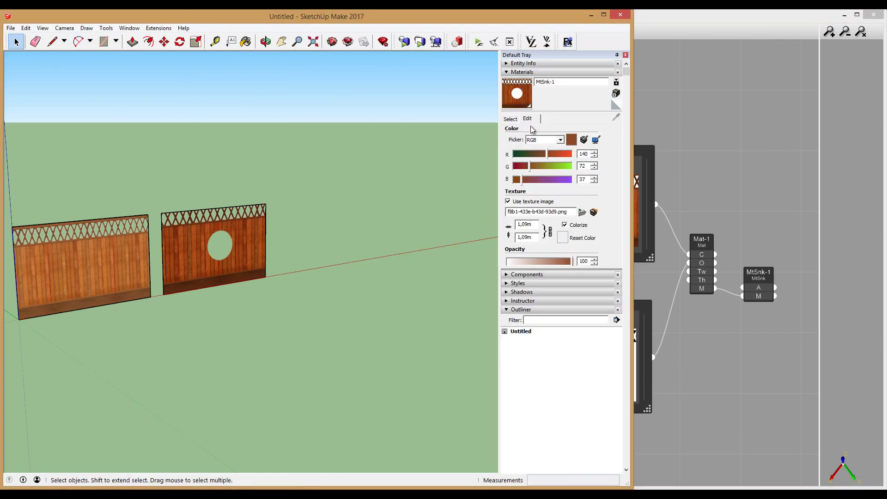
left_click(511, 119)
left_click(729, 163)
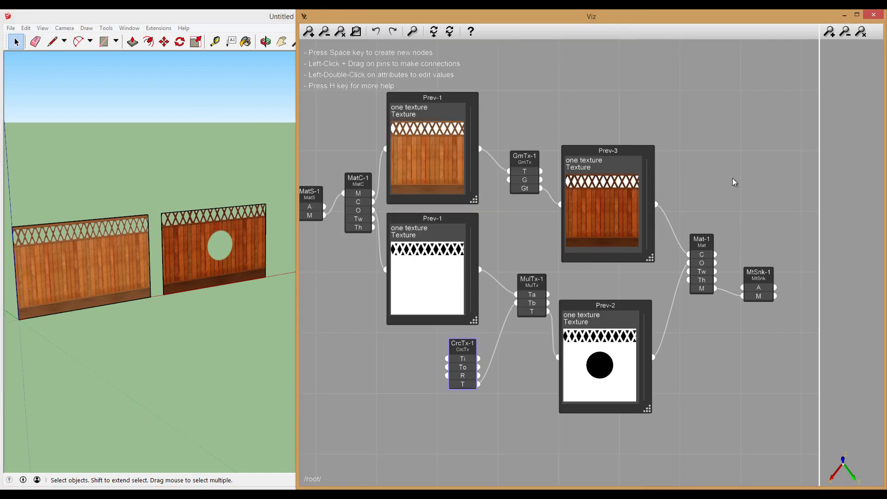
Step: Shrink the circle radius to about 0.078 and box-select Mat-1 and MtSnk-1
double_click(459, 376)
mouse_move(462, 376)
left_mouse_down()
mouse_move(483, 378)
mouse_move(445, 379)
left_mouse_up()
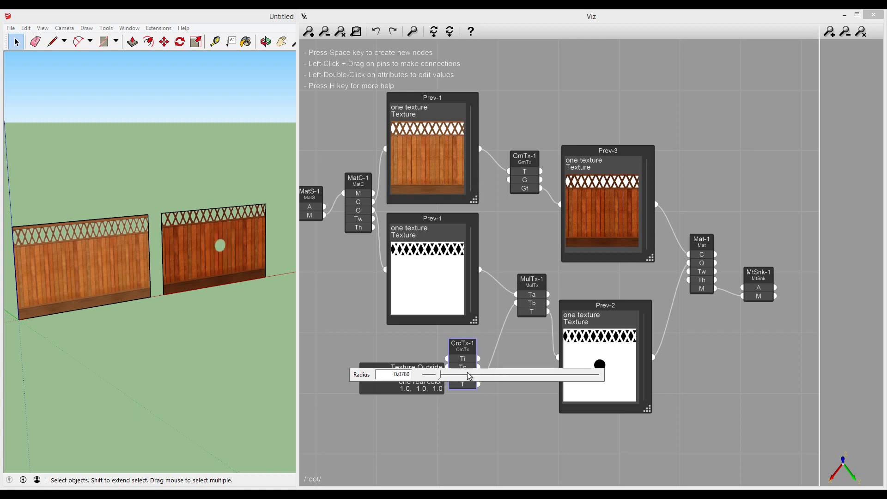
left_click(711, 345)
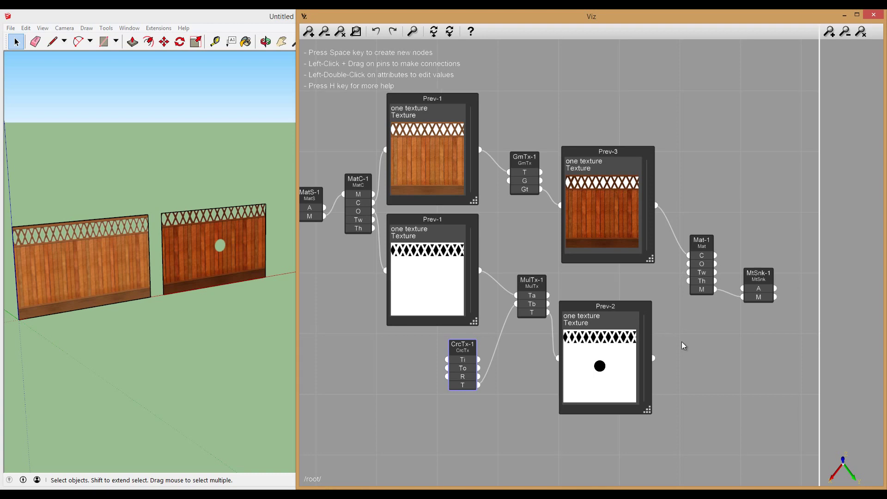
scroll(649, 337, "down", 1)
scroll(649, 337, "down", 1)
mouse_move(650, 248)
left_mouse_down()
mouse_move(720, 317)
mouse_move(733, 280)
left_mouse_up()
Step: Add a trial Transform Texture fed by the Prev-2 mask, scaled 0.5 by 1.0
scroll(721, 333, "up", 1)
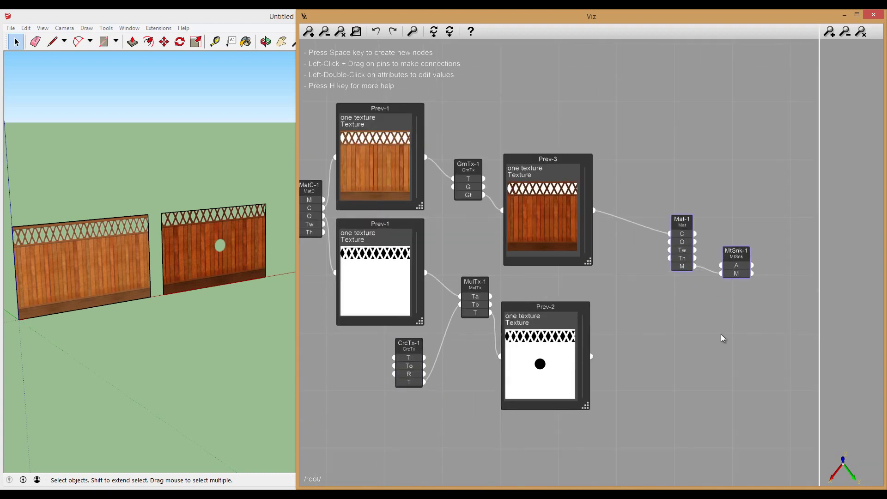
scroll(695, 336, "up", 1)
key("space")
type("tran")
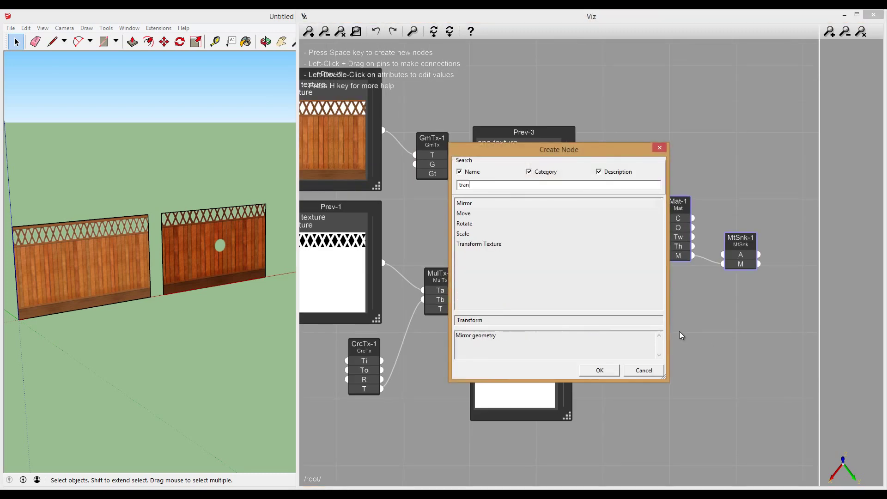
type("s")
double_click(499, 244)
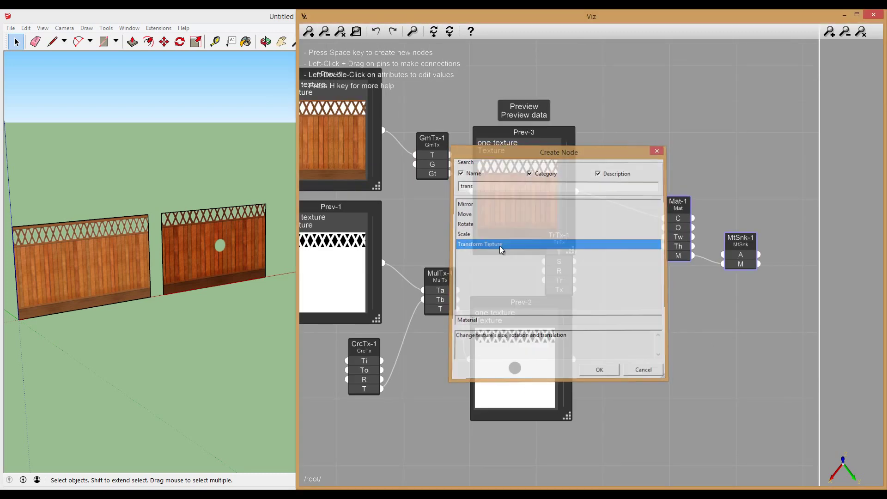
mouse_move(567, 254)
left_mouse_down()
mouse_move(621, 310)
mouse_move(598, 307)
left_mouse_up()
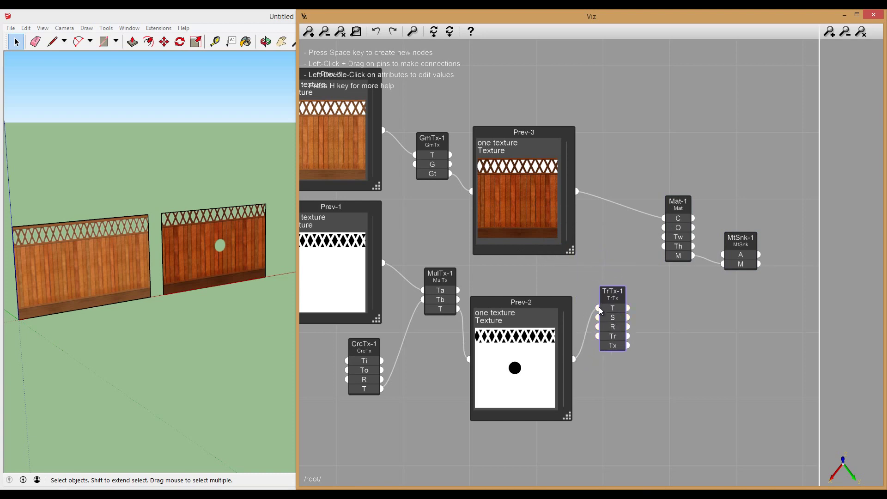
left_click_drag(628, 345, 664, 231)
double_click(608, 317)
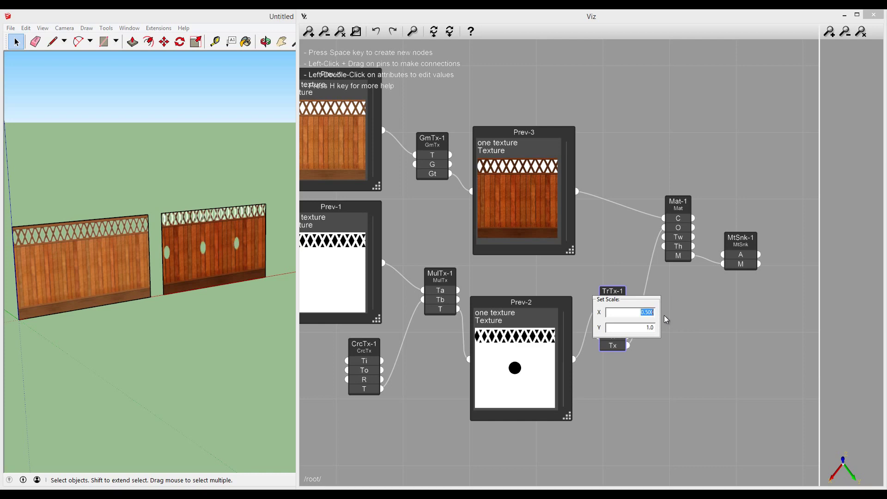
left_click(616, 253)
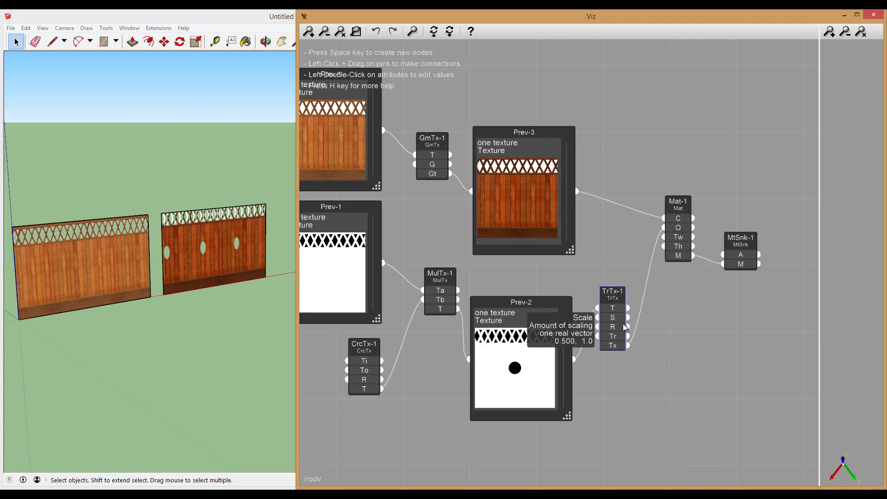
Step: Delete the trial Transform Texture node and move Prev-2 to the right
left_click(707, 366)
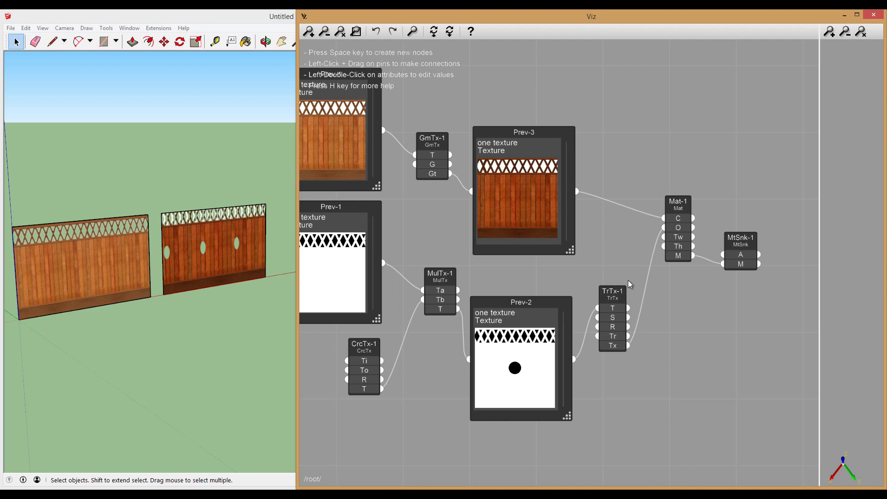
left_click(620, 292)
key("Delete")
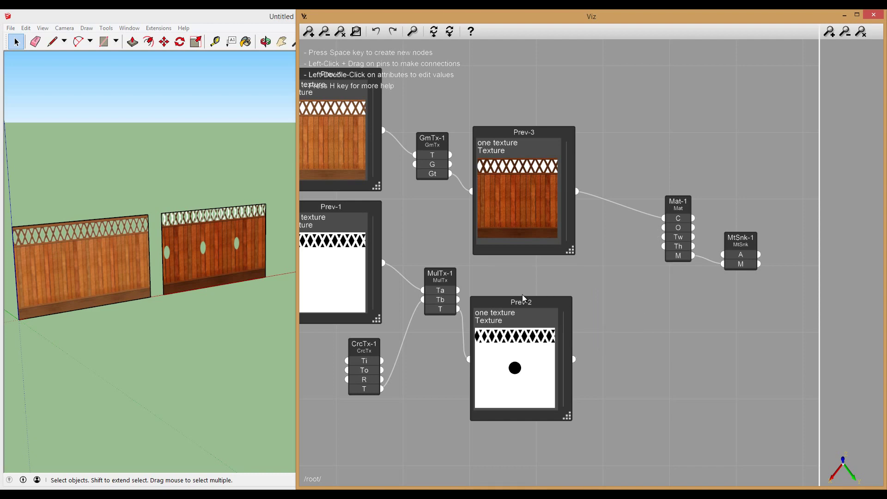
left_click_drag(522, 300, 556, 297)
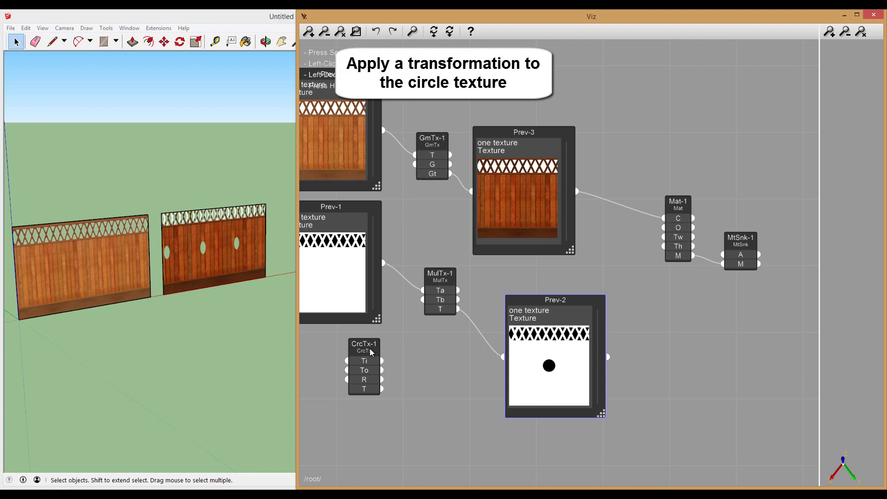
Step: Reconnect Prev-2 to Mat-1's opacity and add a Transform Texture beside the circle node
left_click_drag(369, 349, 342, 360)
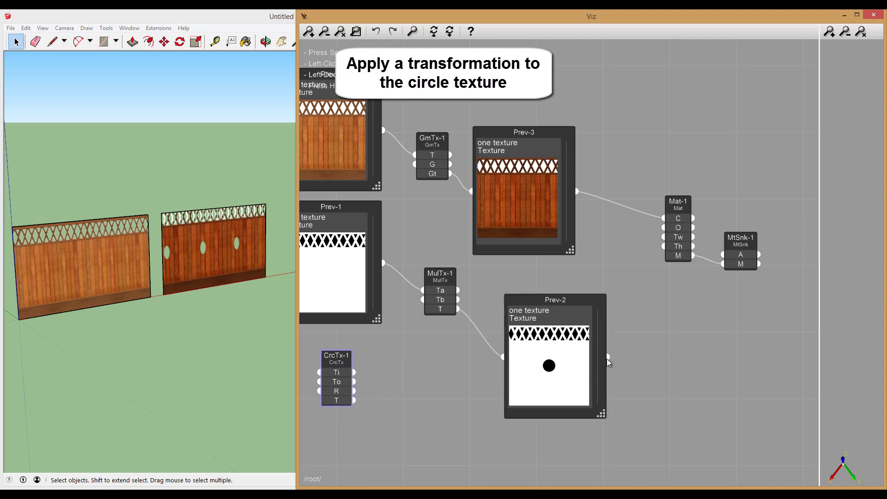
left_click_drag(633, 277, 663, 227)
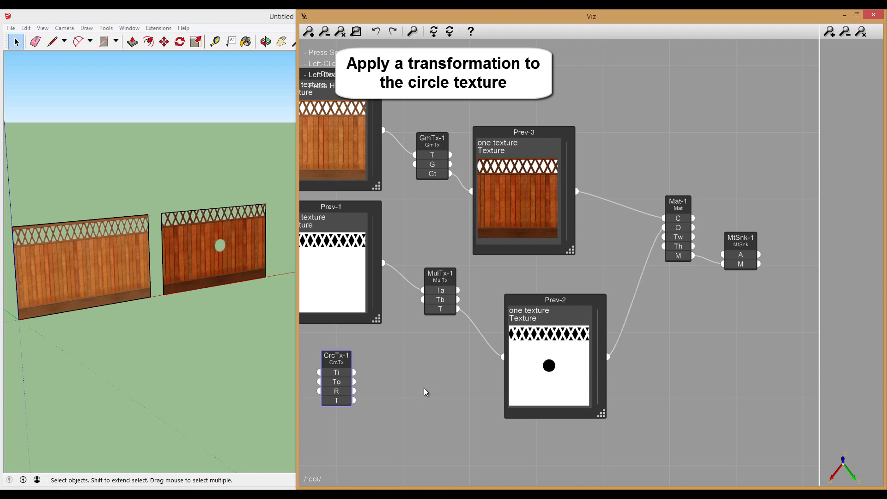
key("space")
type("tr")
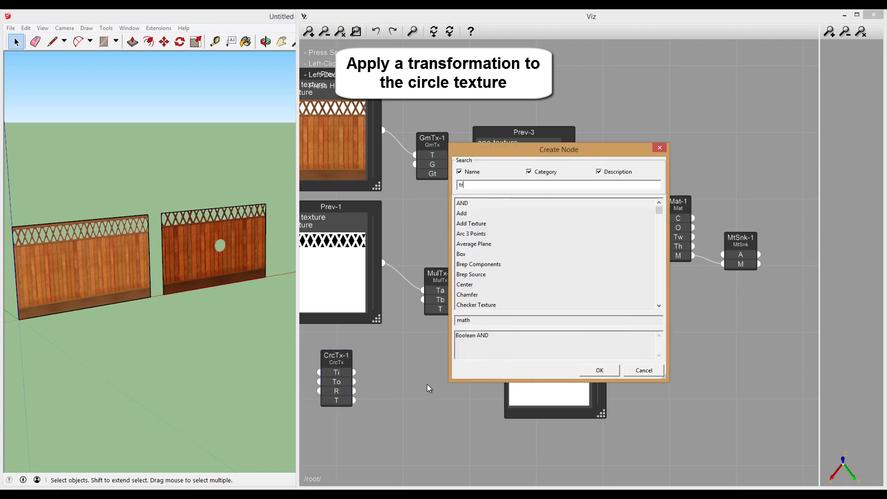
type("ans")
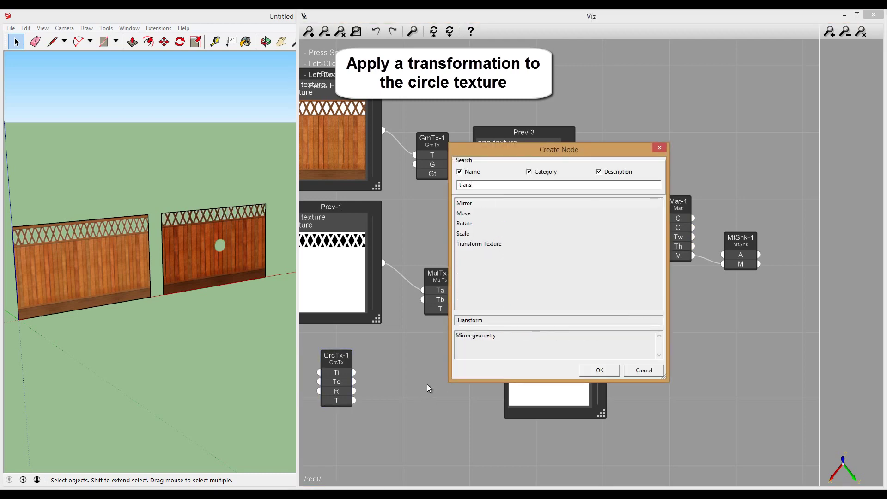
double_click(478, 244)
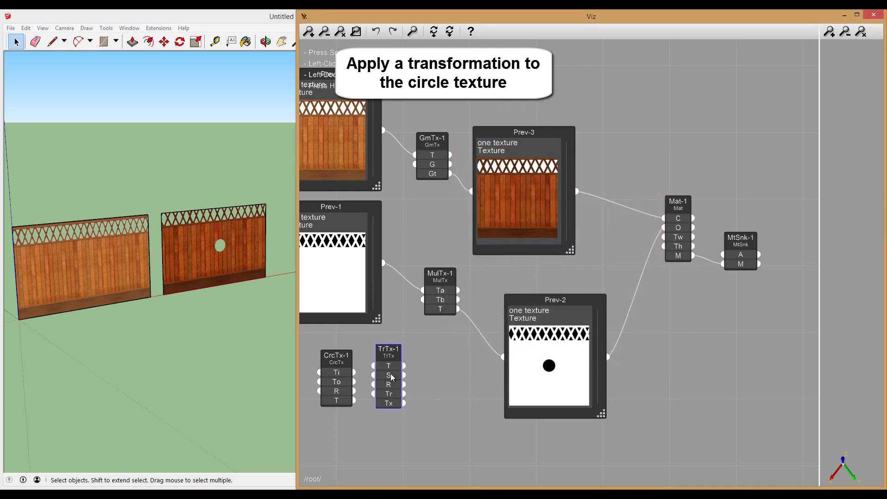
left_click(392, 379)
Step: Route the circle through TrTx-1 into MulTx-1's Tb input, scaled 0.5 by 0.5
left_click_drag(354, 400, 372, 363)
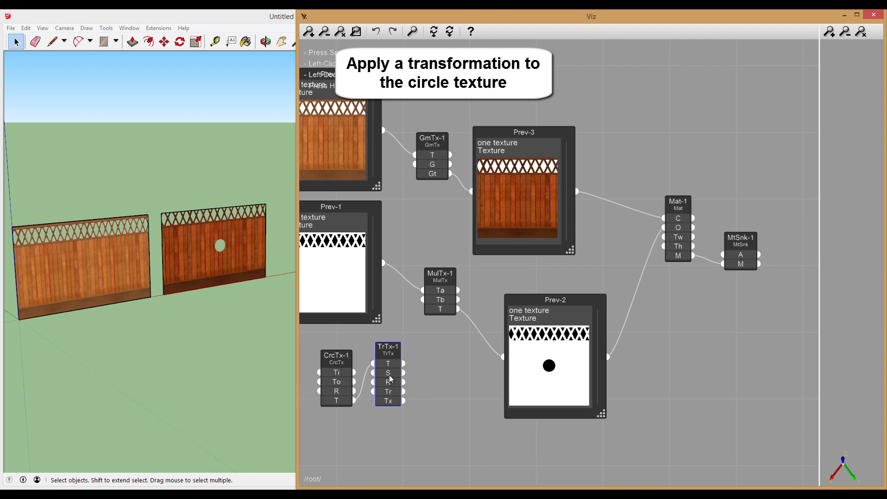
left_click_drag(403, 400, 422, 299)
double_click(387, 375)
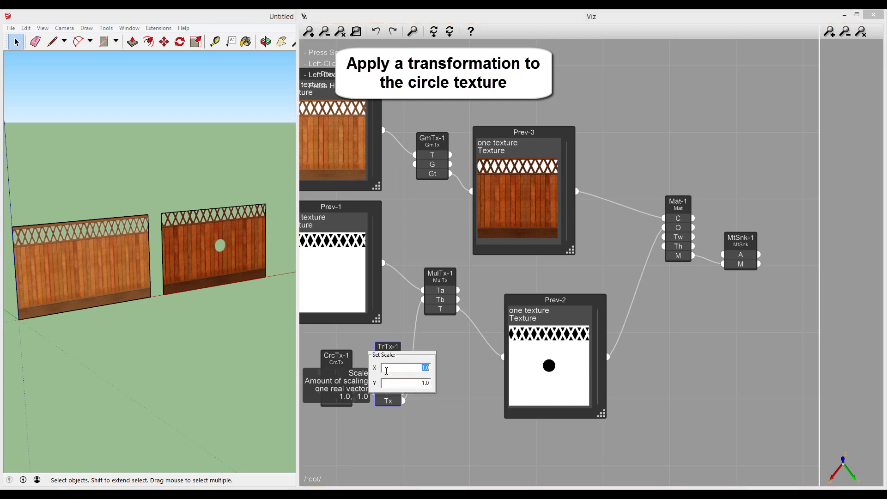
key("Return")
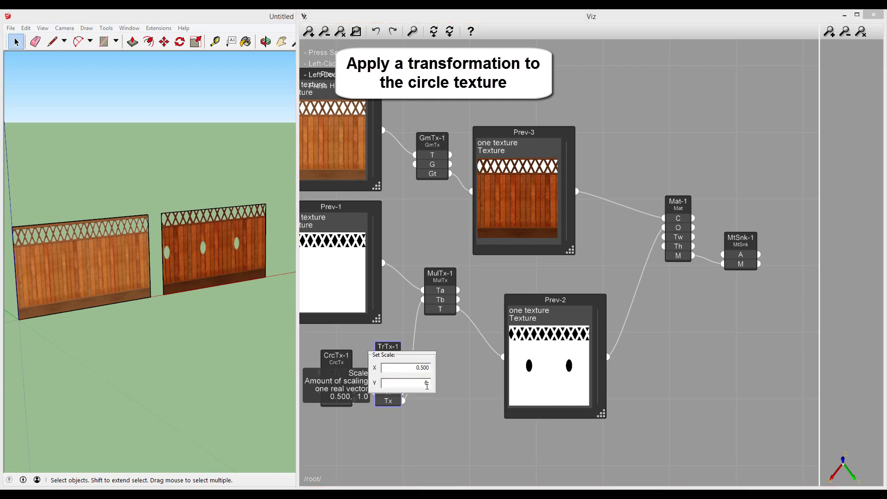
type(".5")
key("Return")
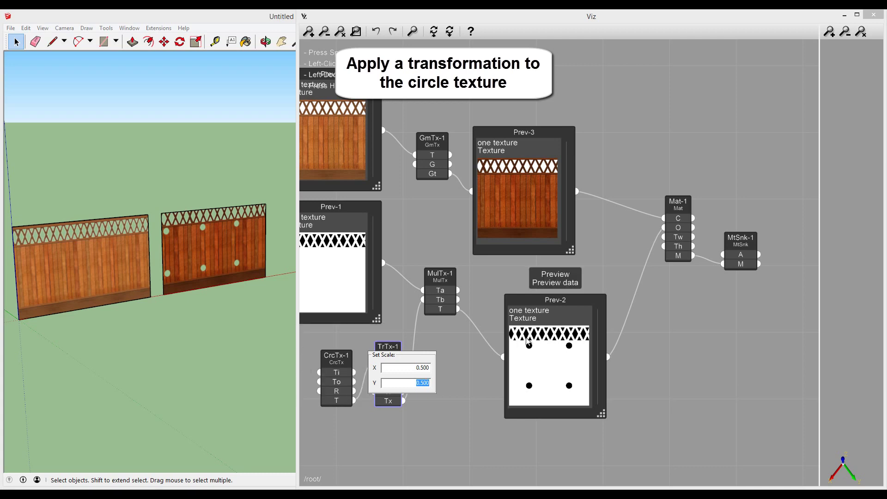
double_click(395, 391)
type("-0.1")
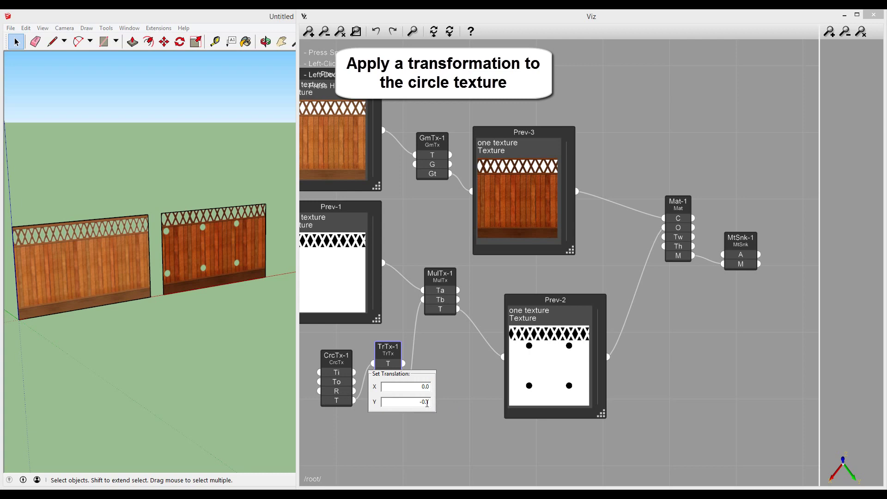
Step: Set TrTx-1's translation to Y -0.1 and X 0.2
key("Return")
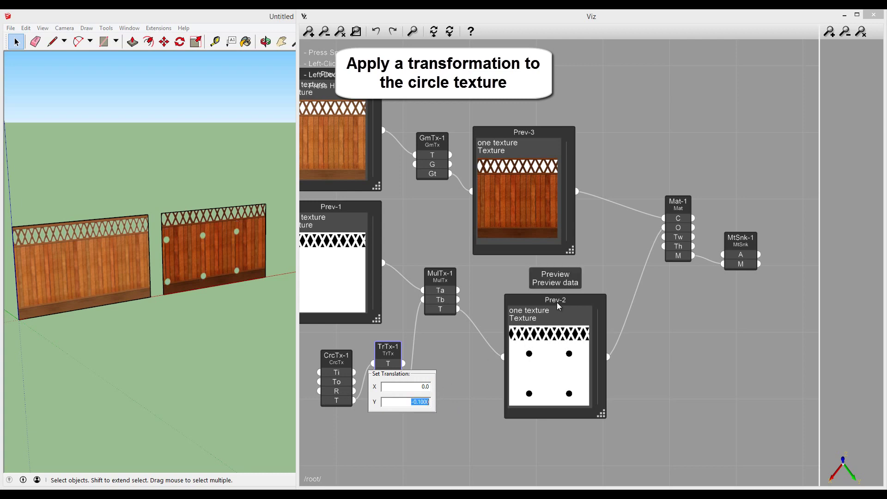
left_click(427, 387)
type("0.1")
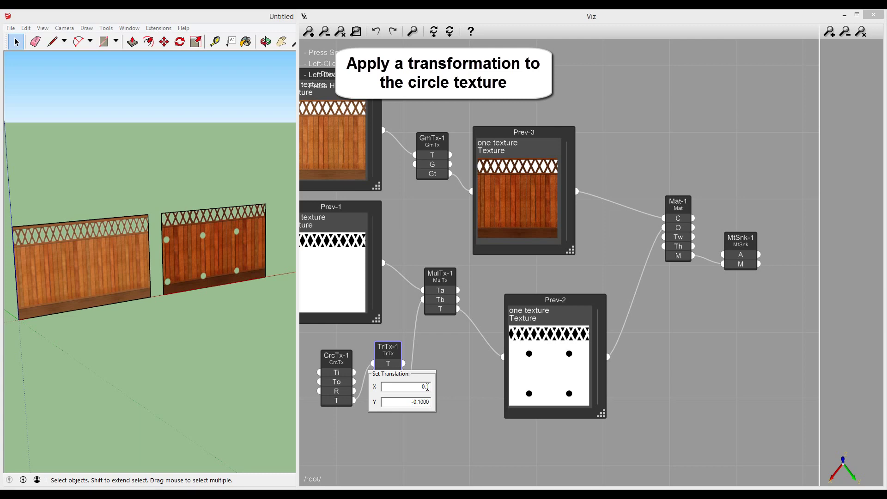
key("Return")
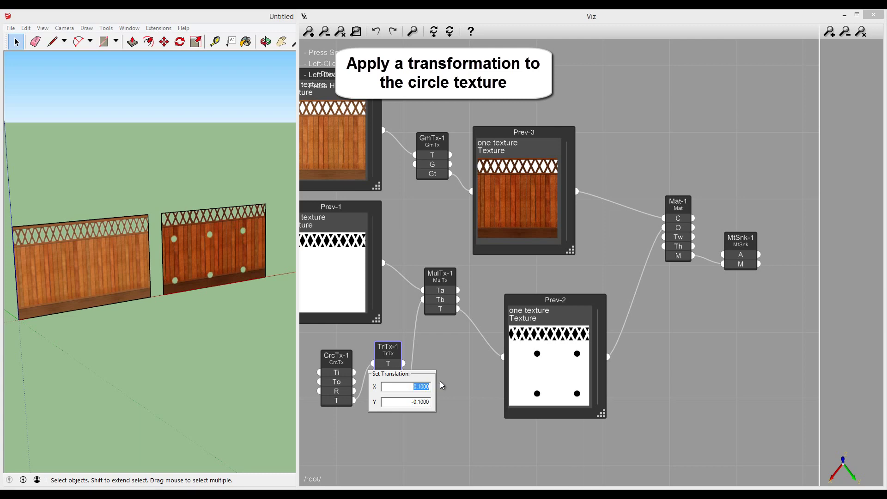
type("2")
key("Return")
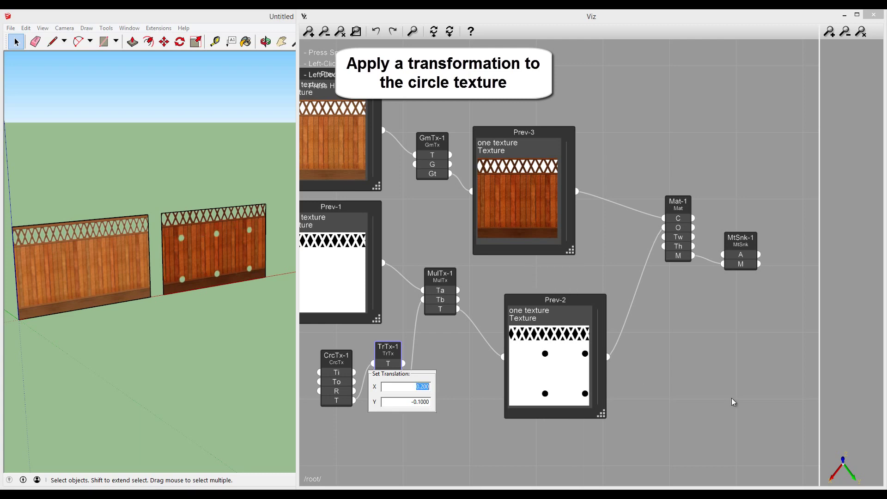
left_click(448, 239)
Step: Inspect the shifted circular holes on the fence panel in SketchUp
left_click(219, 16)
scroll(195, 264, "up", 2)
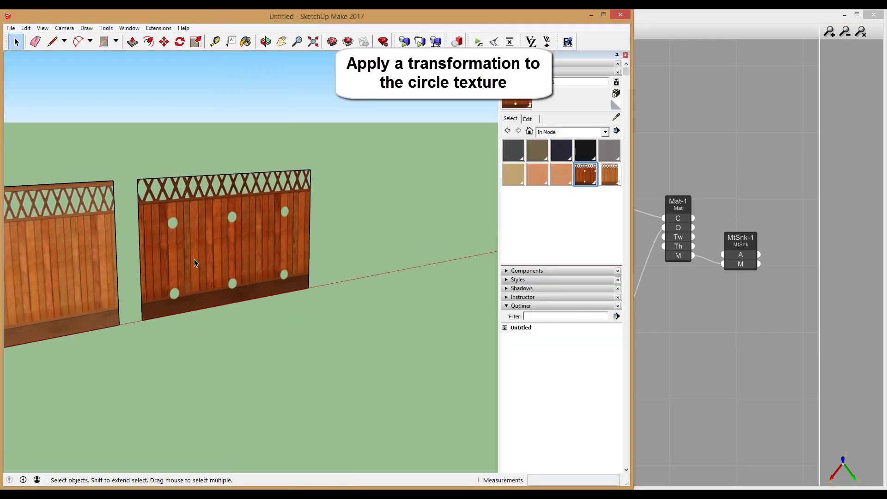
scroll(194, 262, "up", 2)
left_click(657, 277)
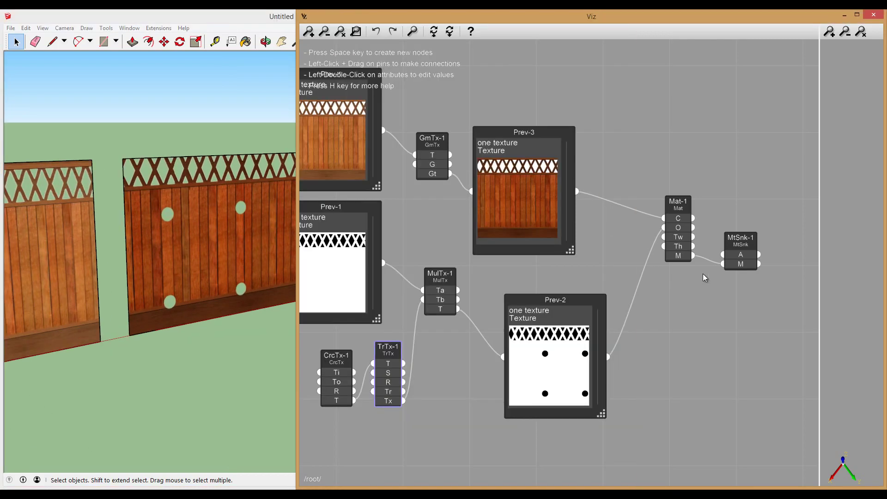